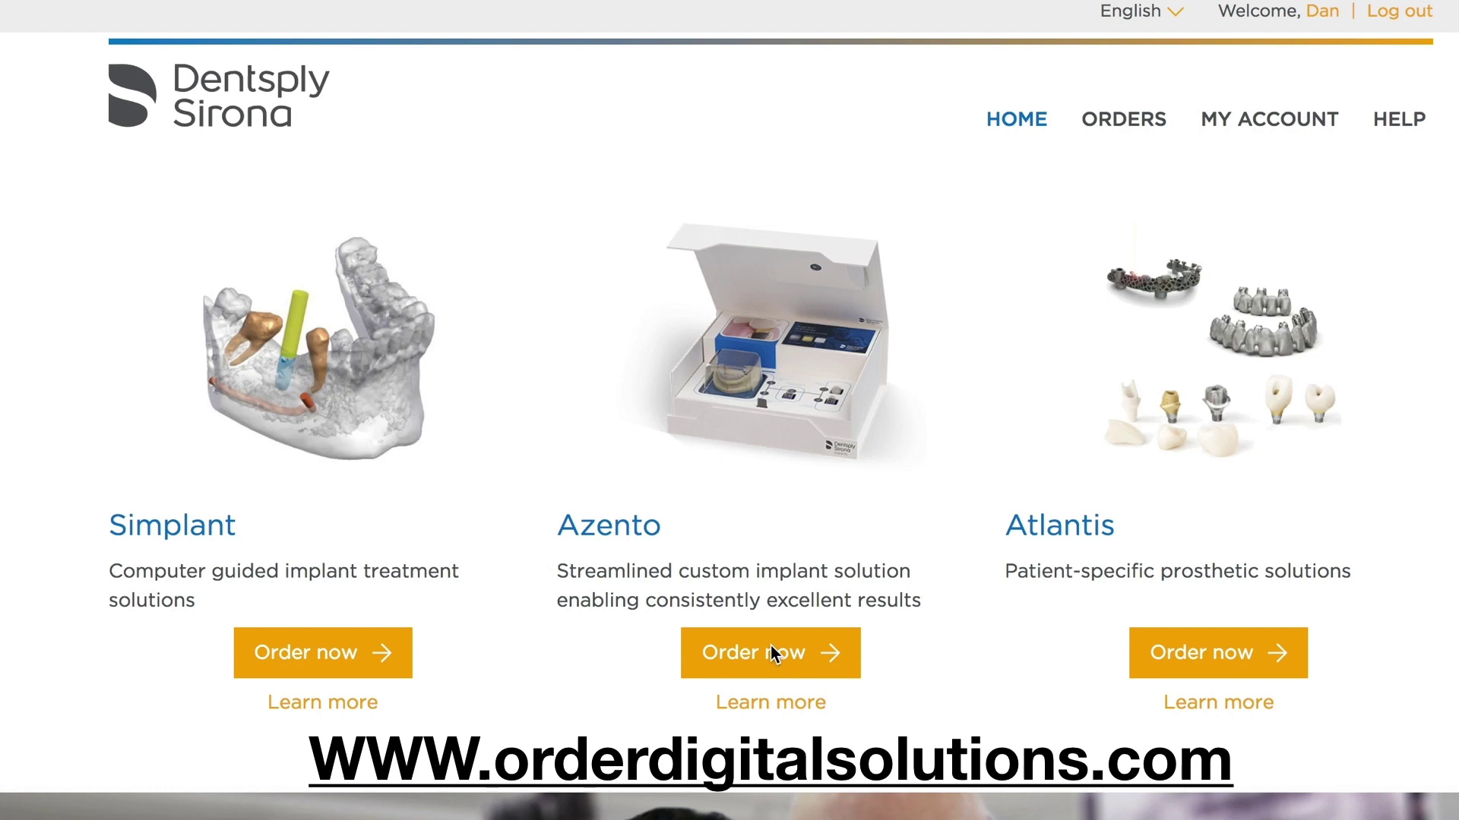
# Begin an Azento order, name the case 'Implant #14' and mark maxillary tooth 14 as implant position.
pyautogui.click(772, 646)
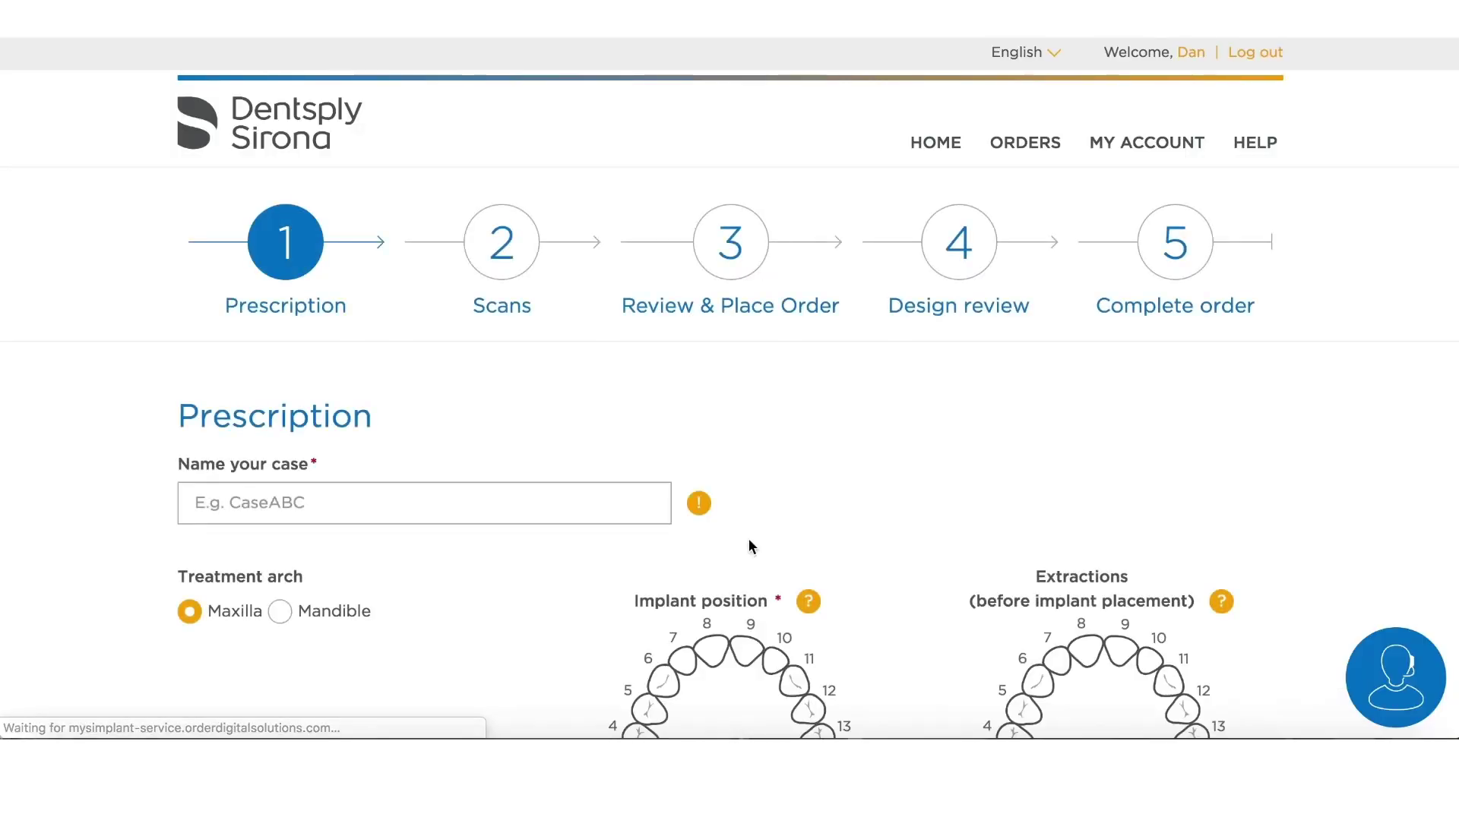
pyautogui.click(236, 502)
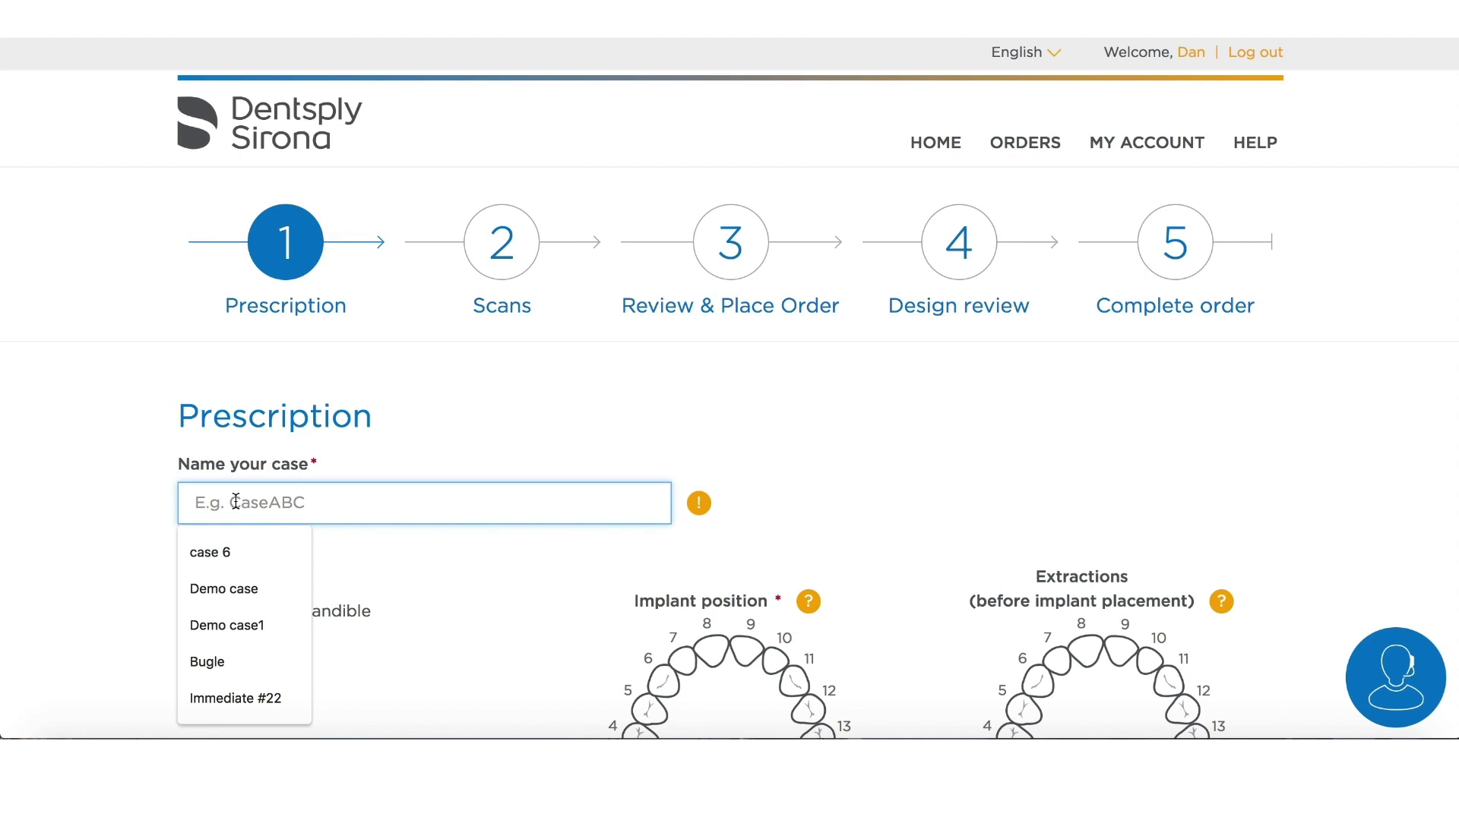
pyautogui.write('Imp')
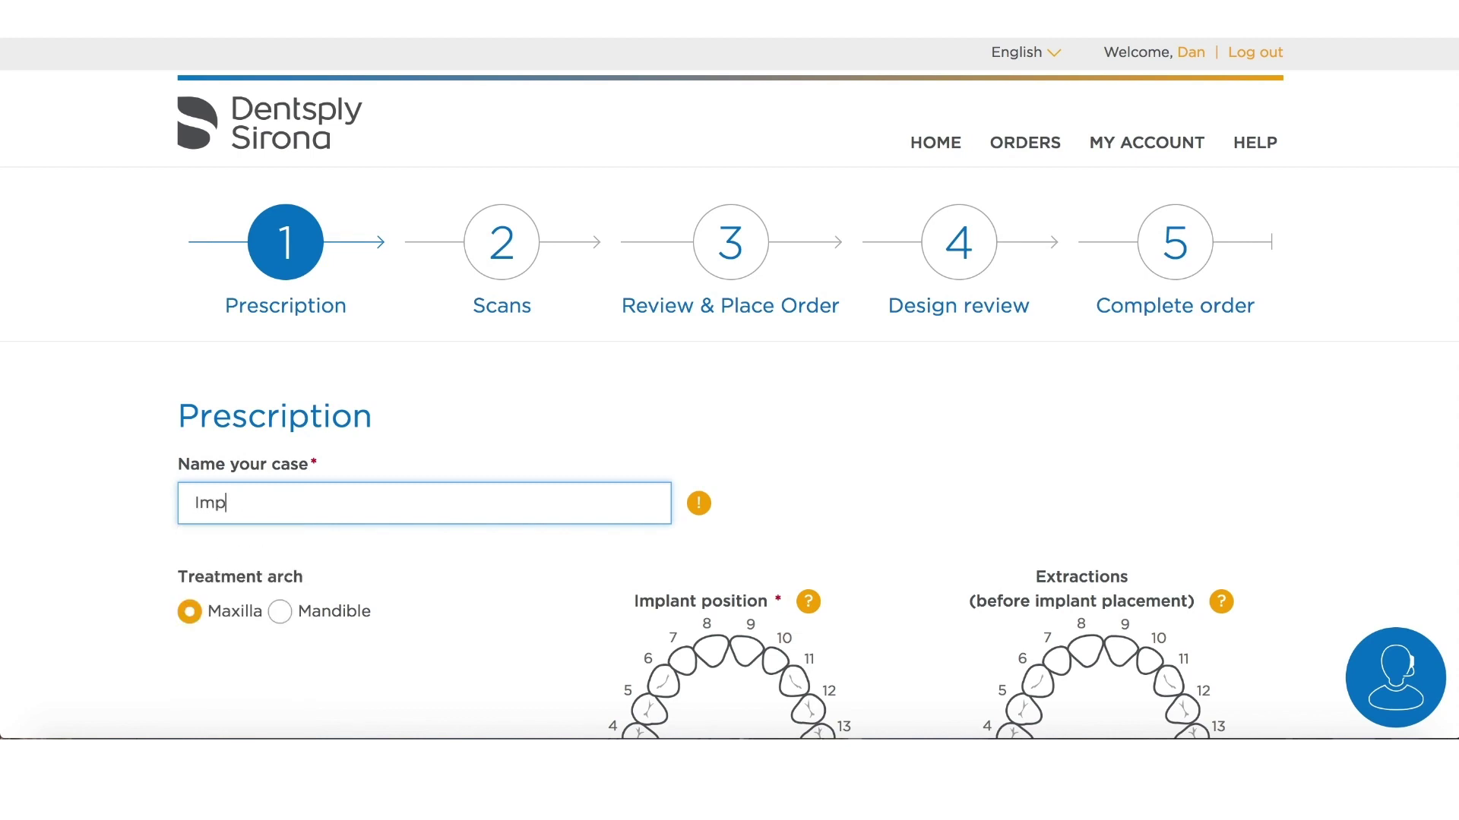
pyautogui.write('lant #14')
pyautogui.scroll(-3, 313, 530)
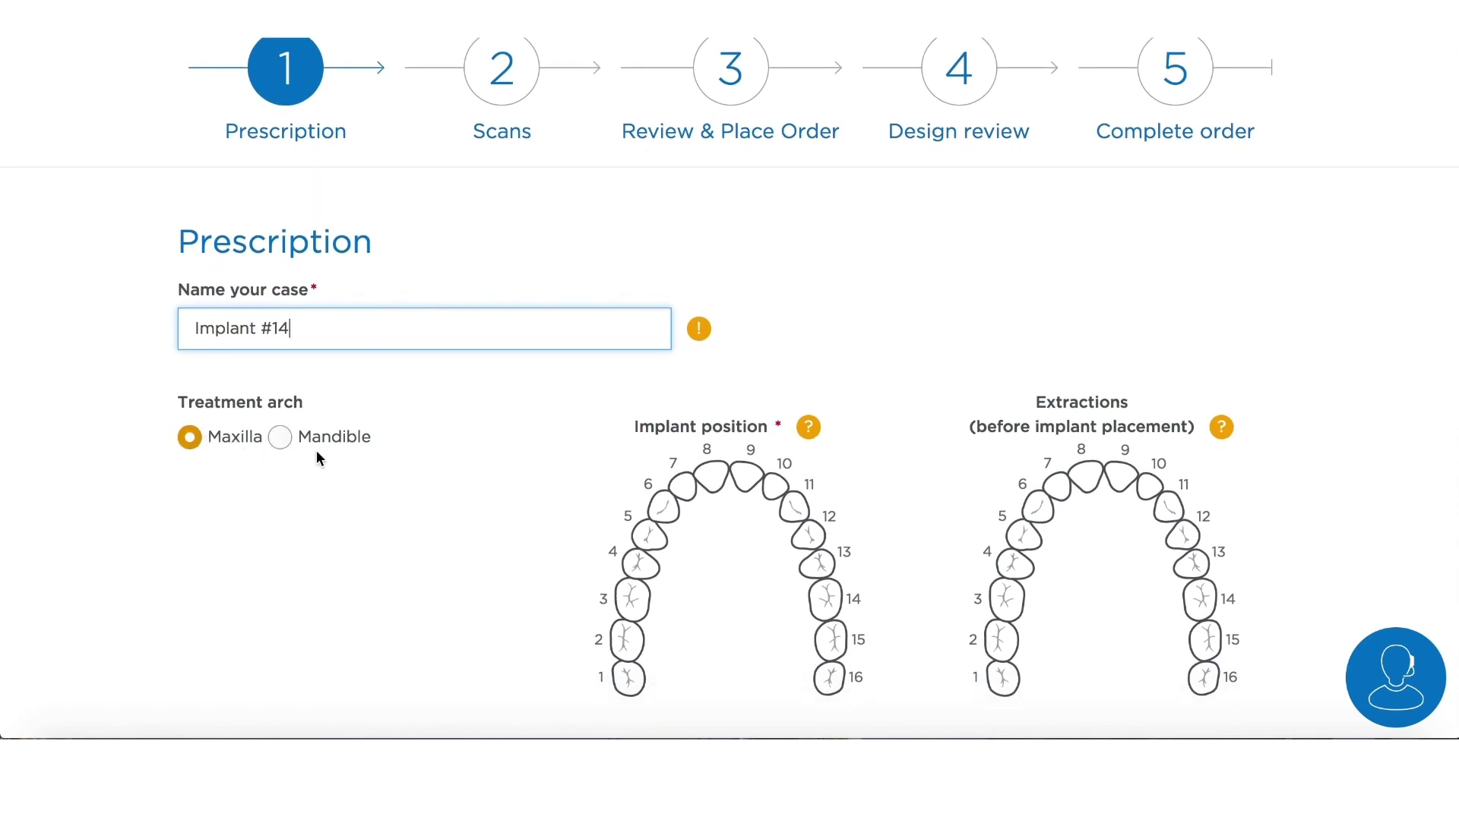
pyautogui.click(831, 603)
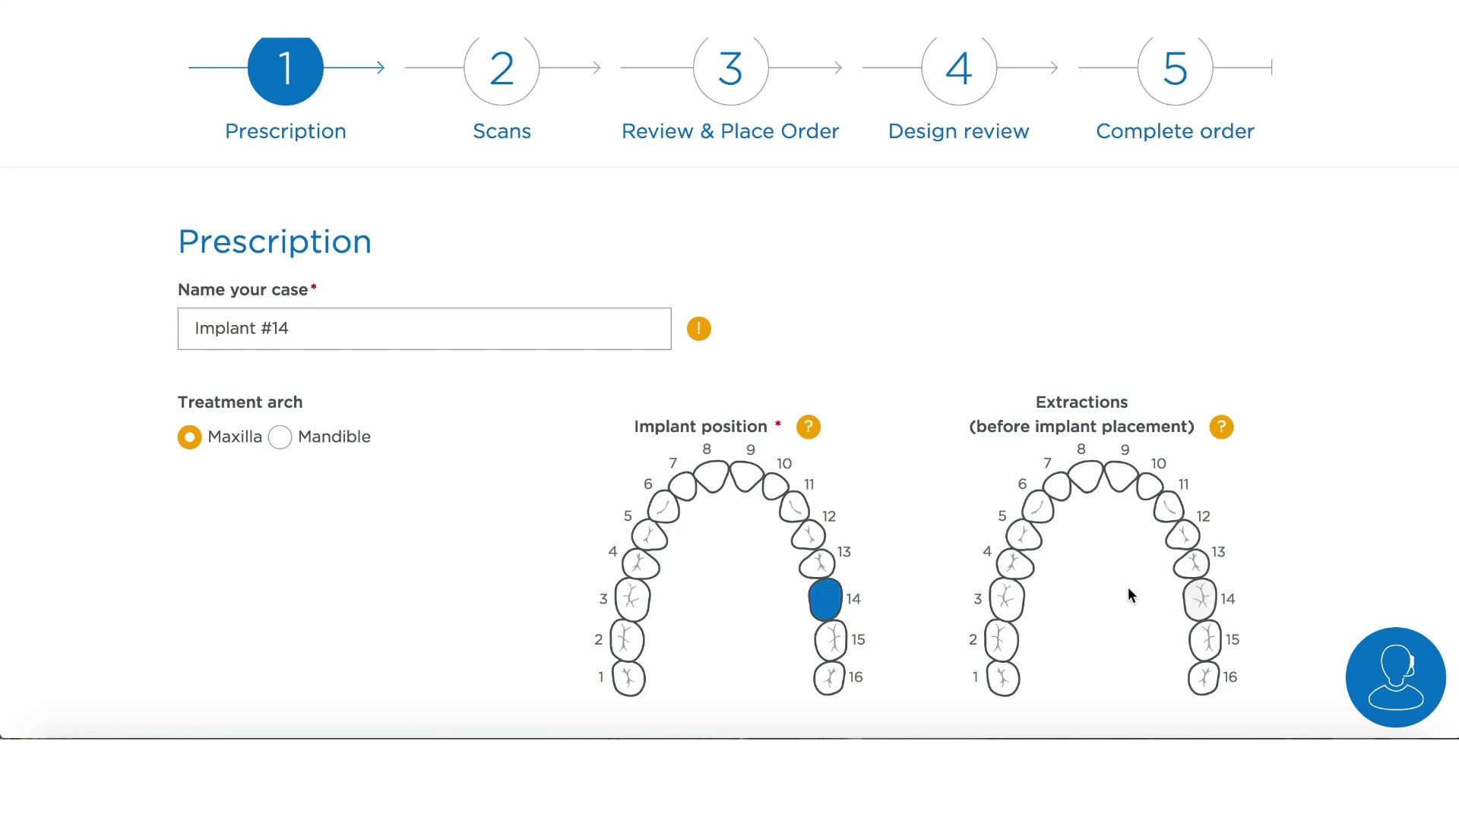
pyautogui.scroll(-6, 910, 587)
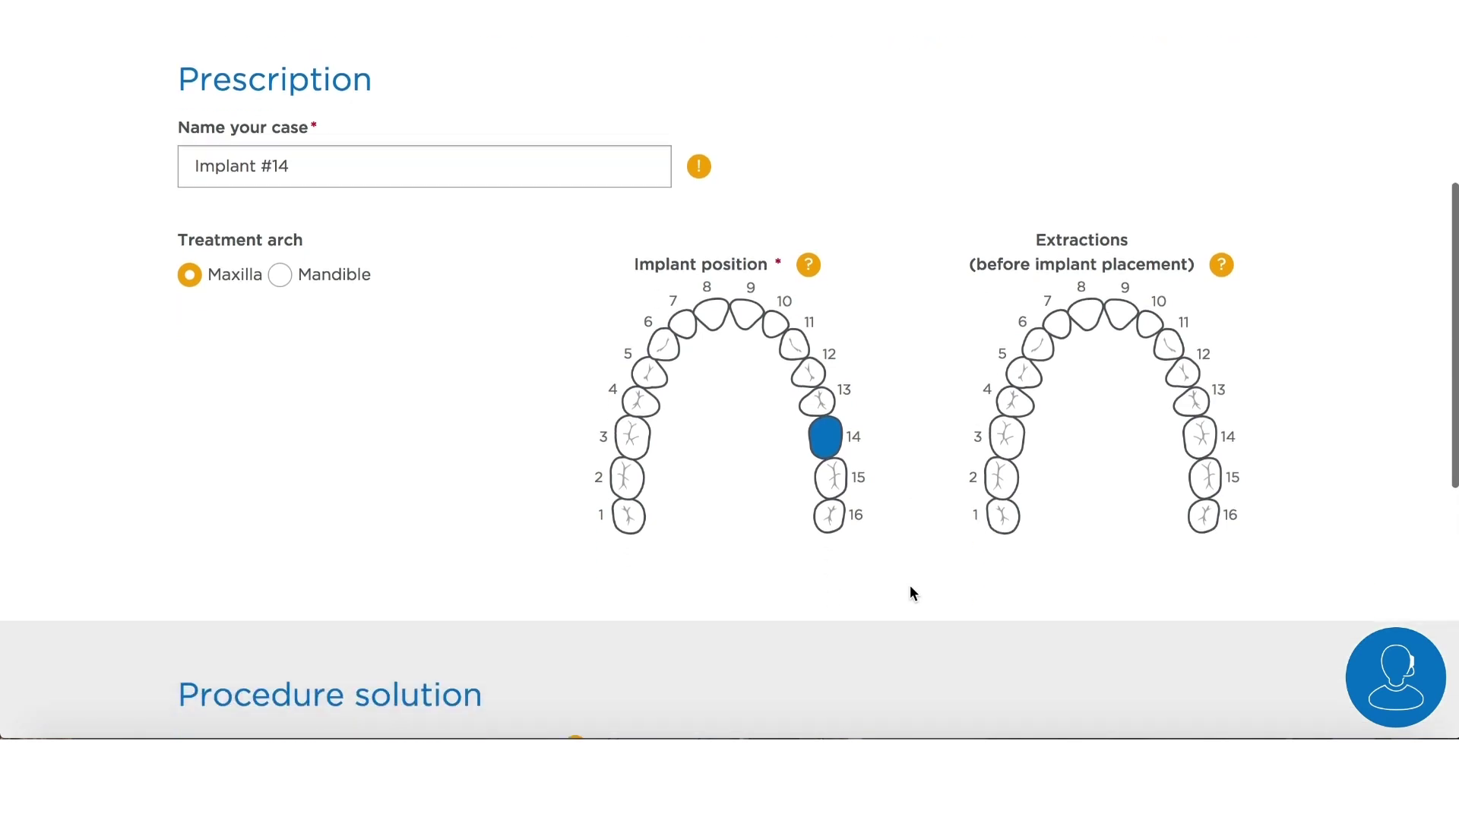
# Select Immediate Temporization as the treatment procedure.
pyautogui.scroll(-2, 910, 593)
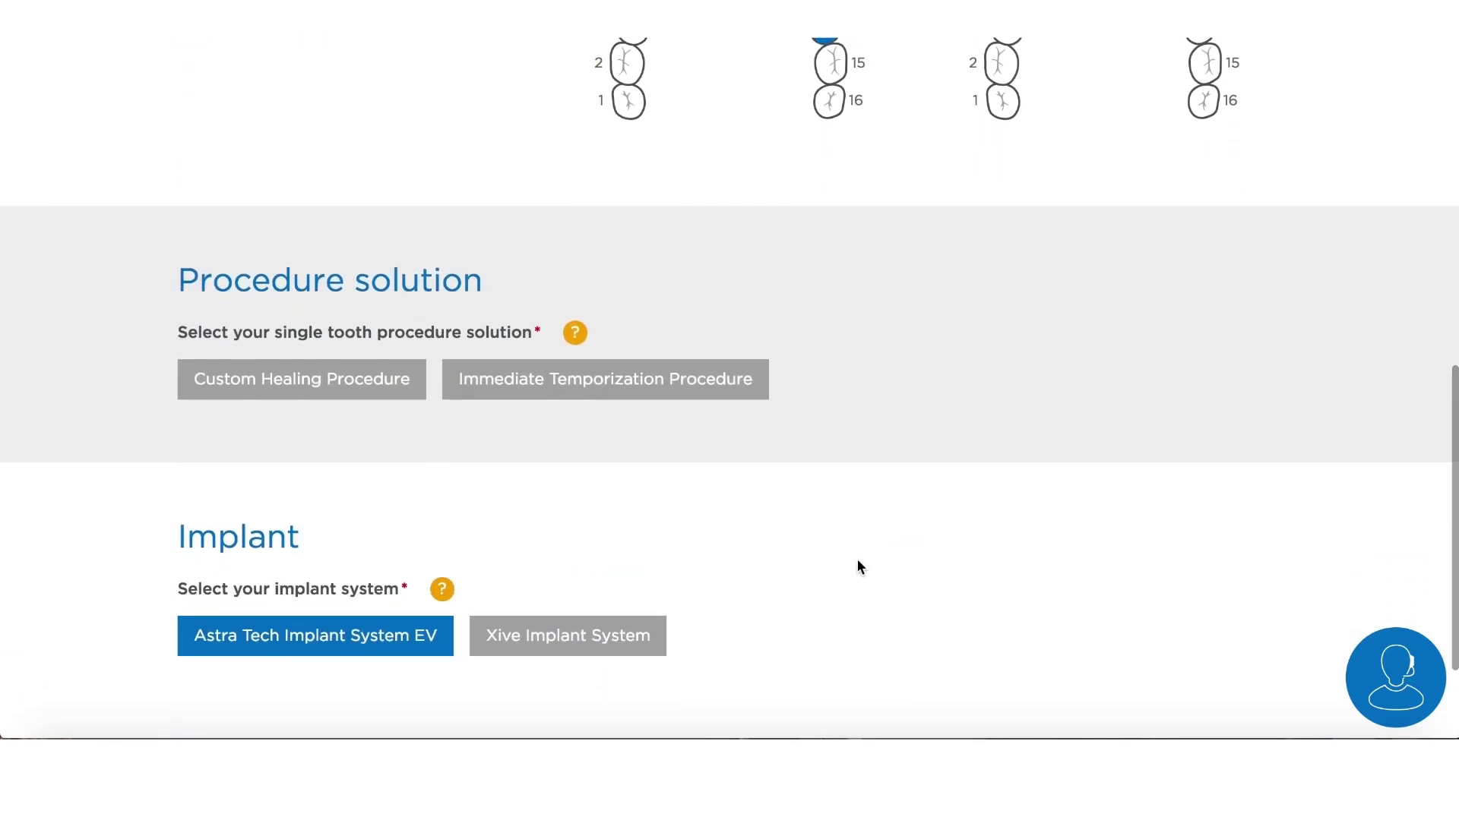
pyautogui.click(342, 389)
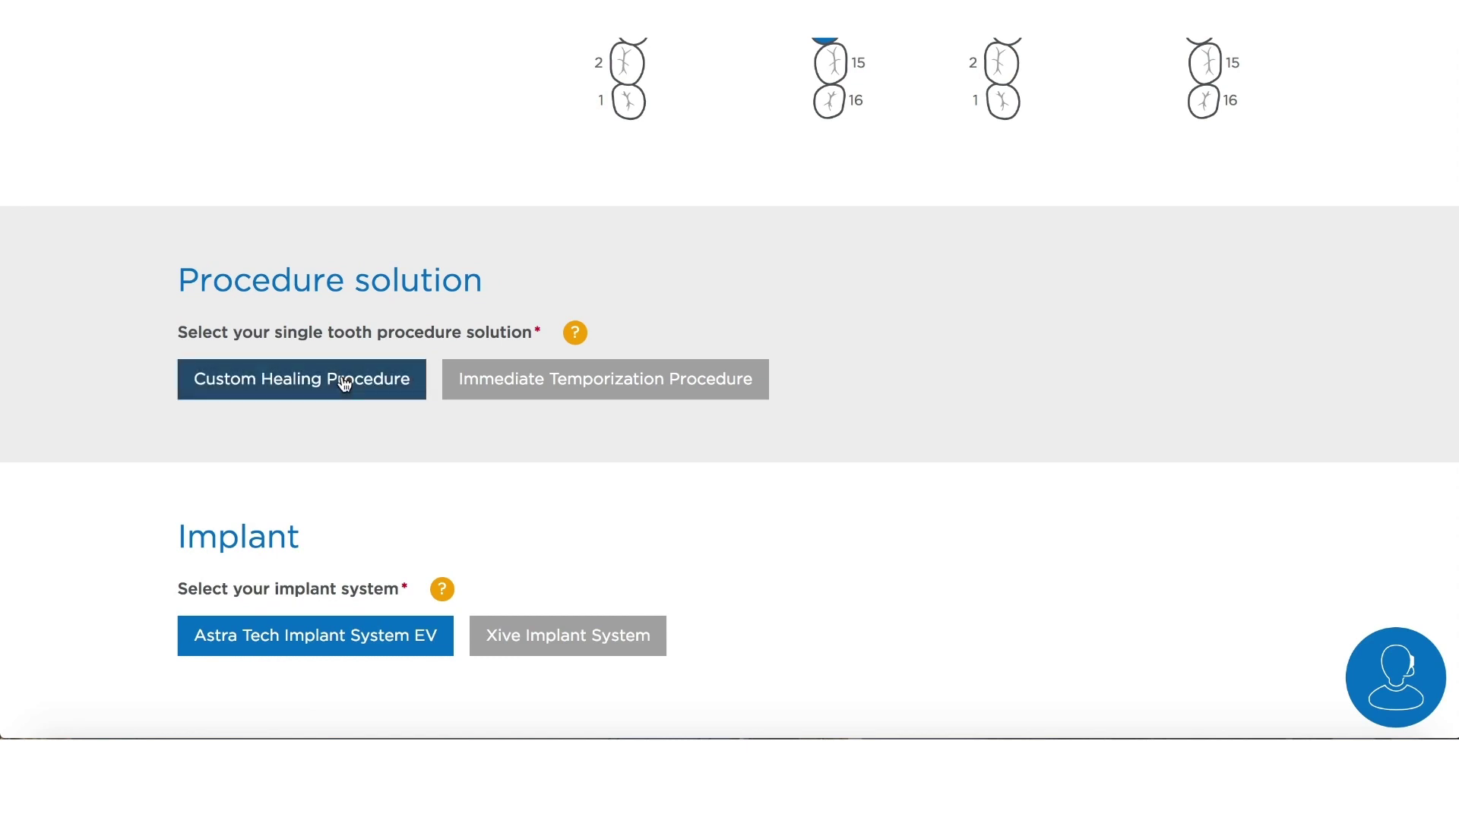
pyautogui.click(497, 382)
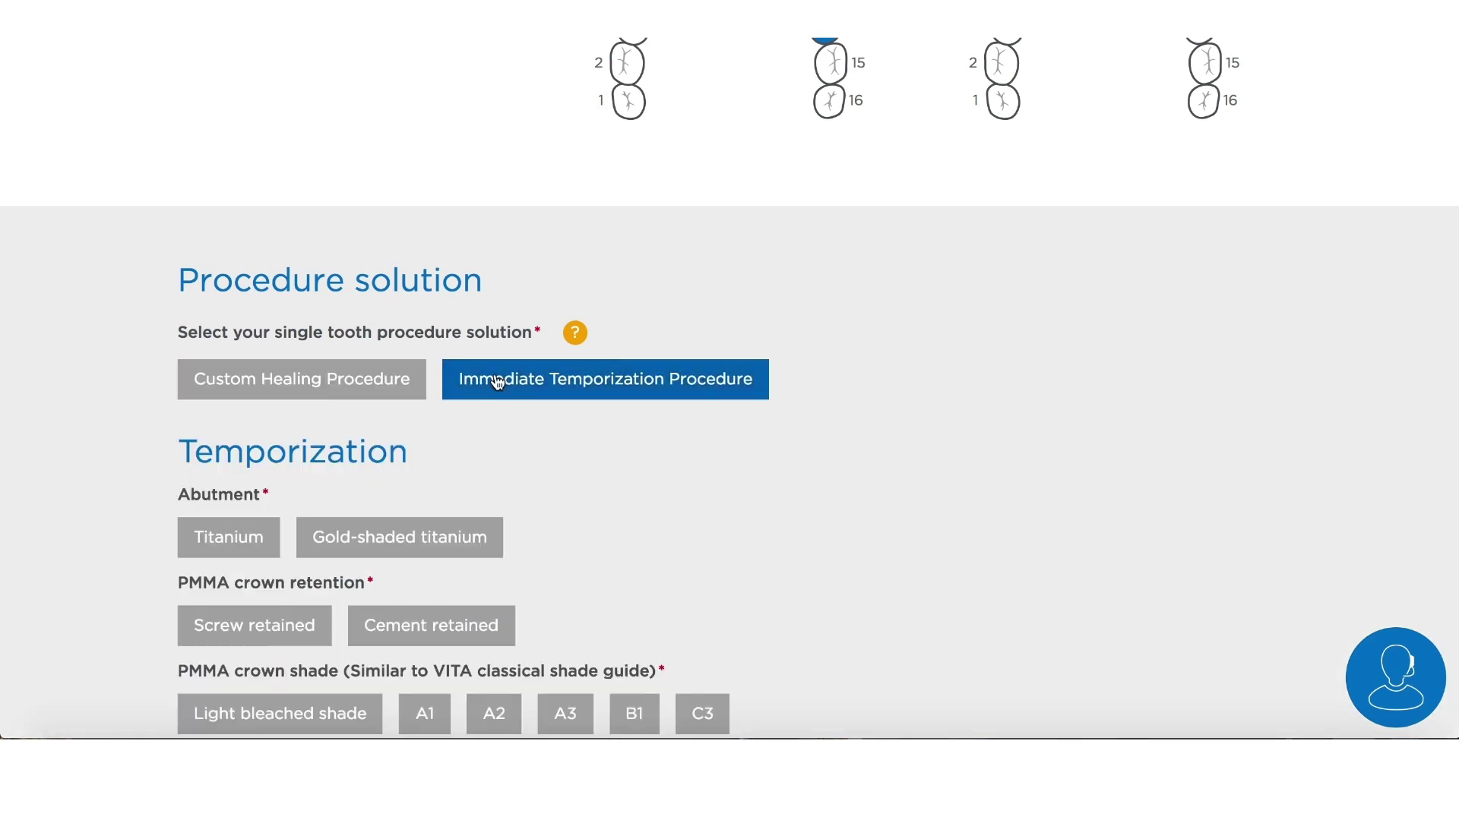
# Choose a gold-shaded titanium abutment and a screw-retained PMMA crown in shade A2.
pyautogui.scroll(-2, 600, 452)
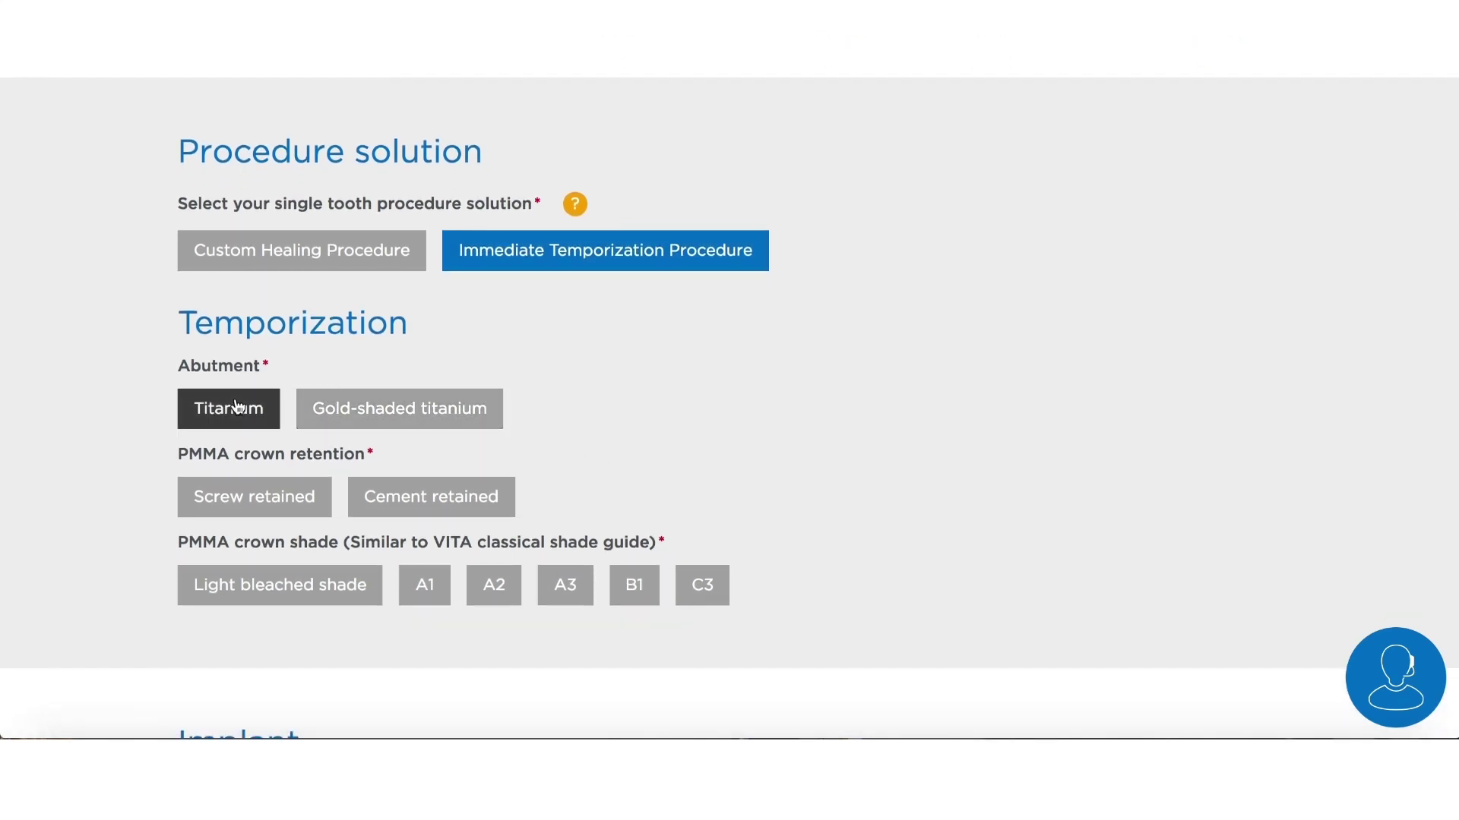
pyautogui.click(357, 411)
pyautogui.scroll(-2, 357, 411)
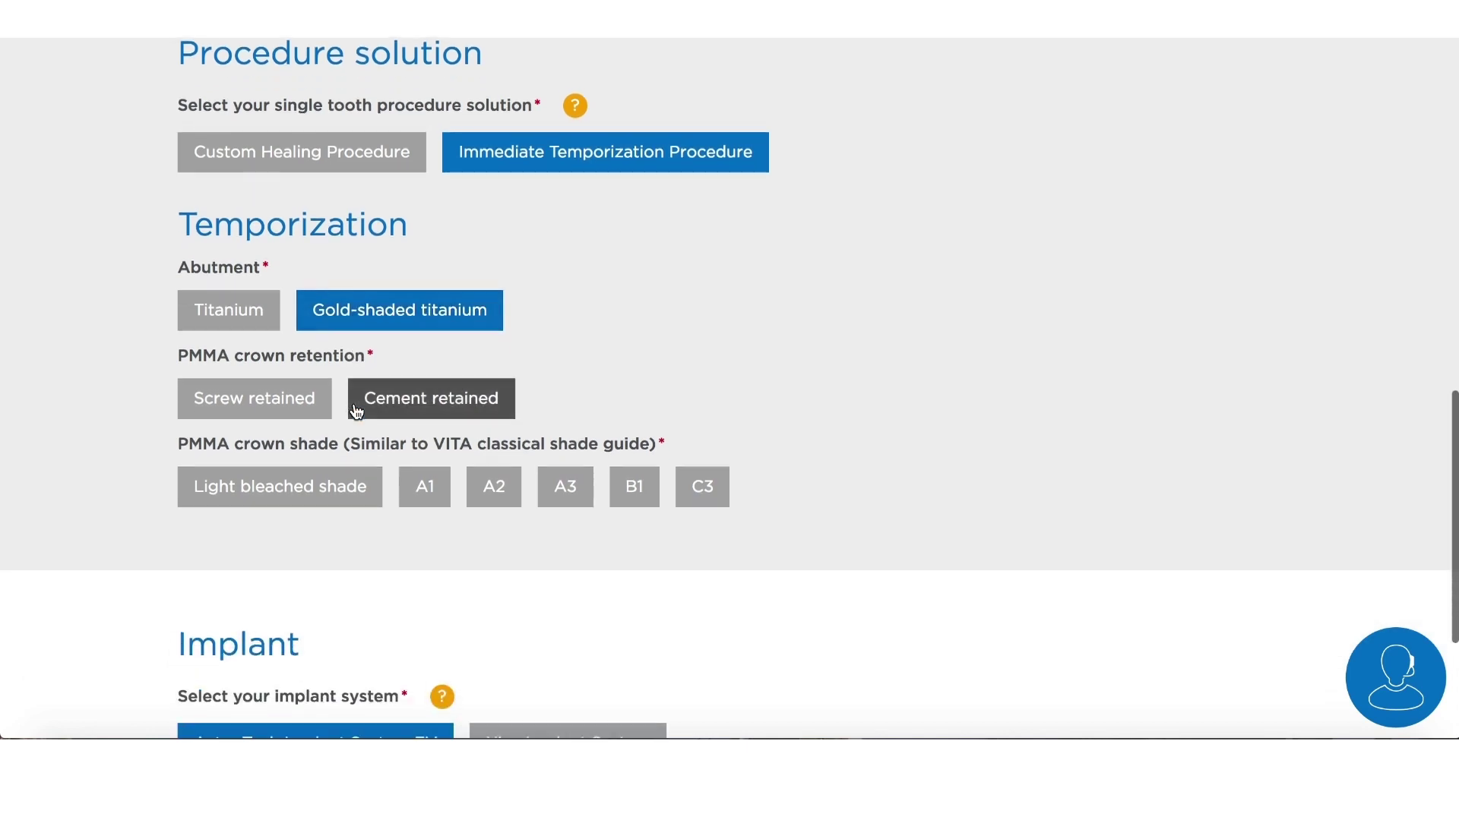
pyautogui.click(281, 401)
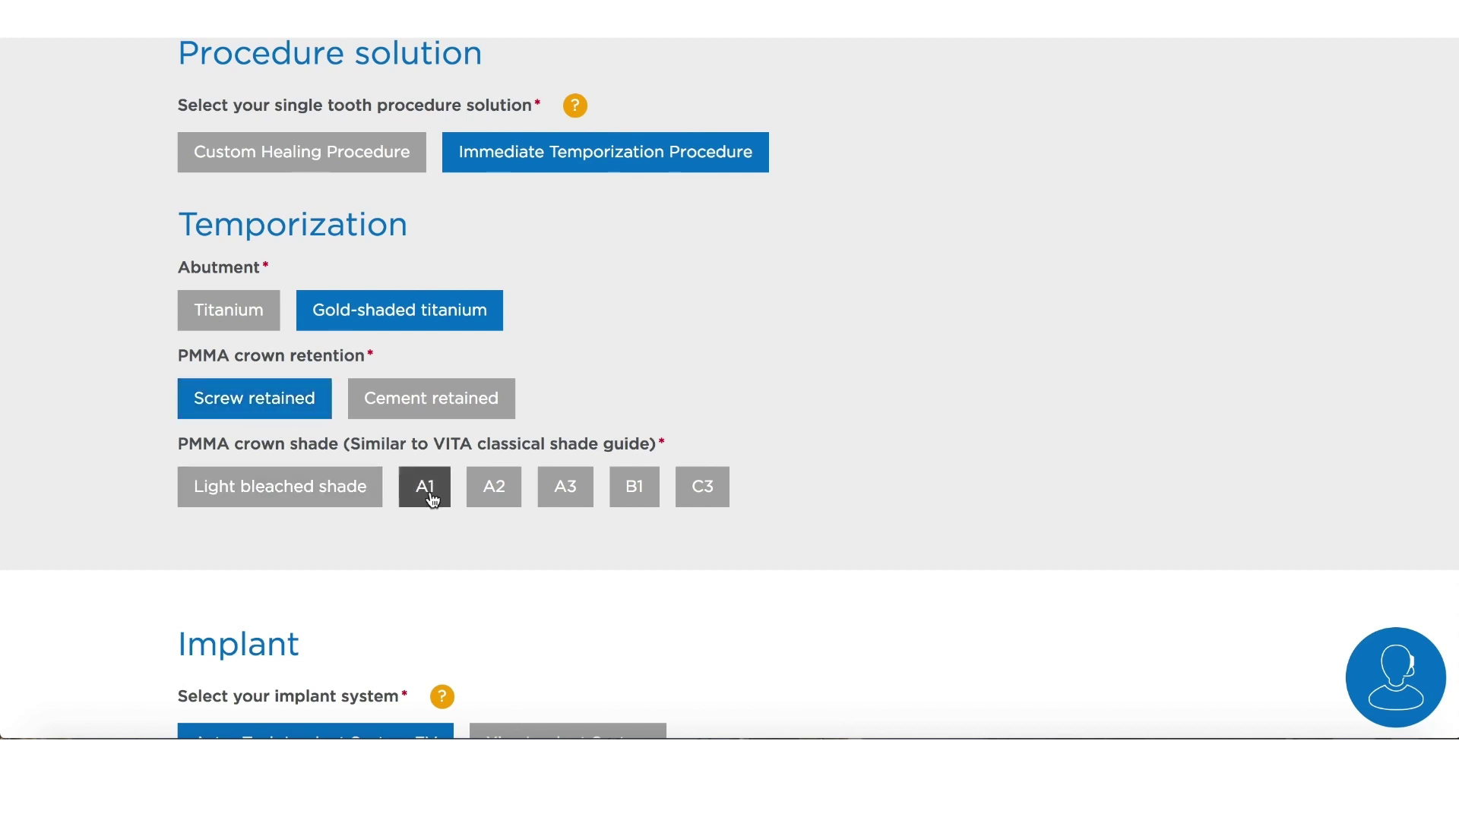
pyautogui.click(495, 494)
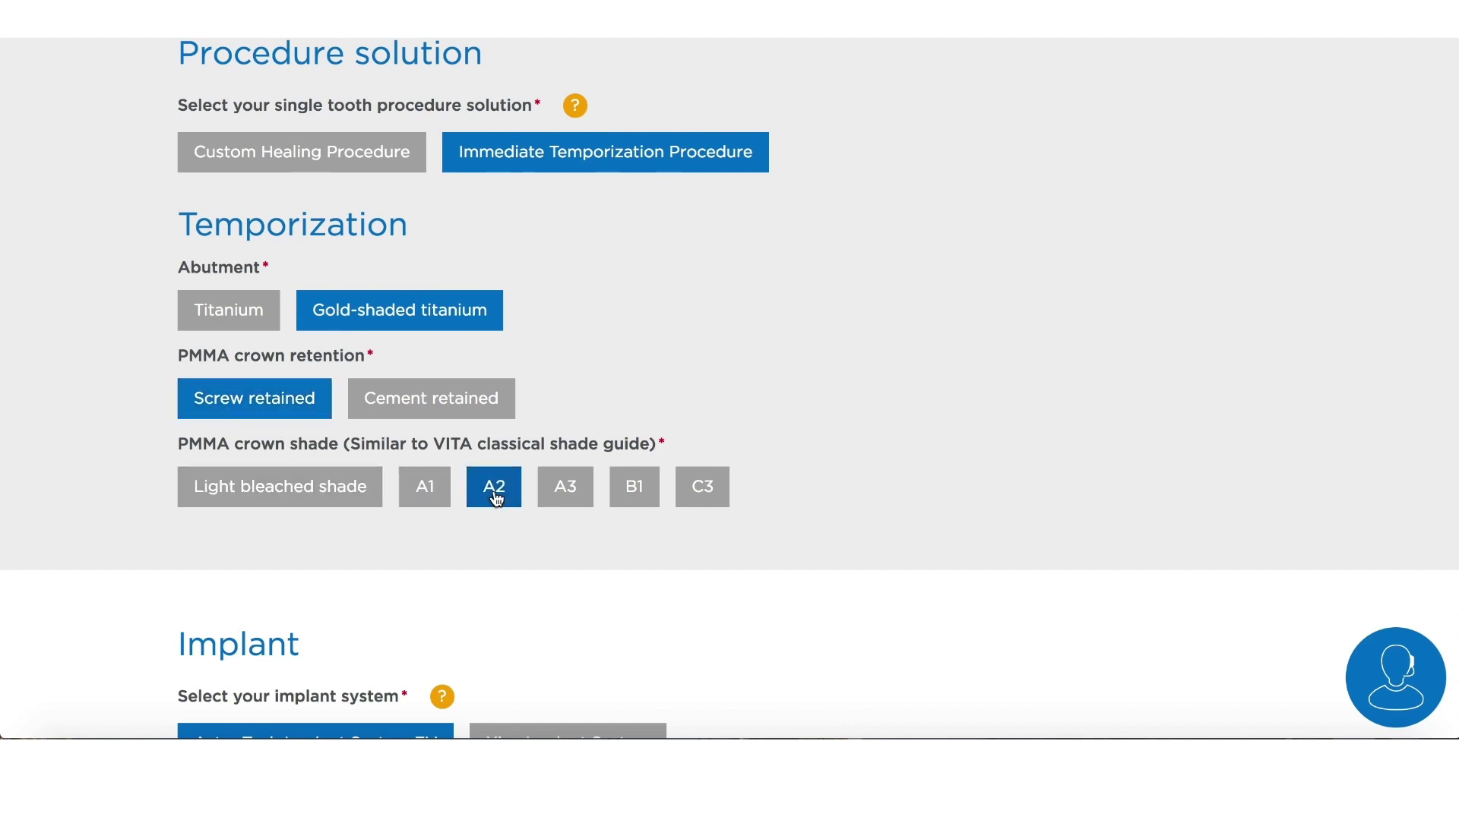
pyautogui.scroll(-2, 505, 568)
pyautogui.scroll(-1, 504, 571)
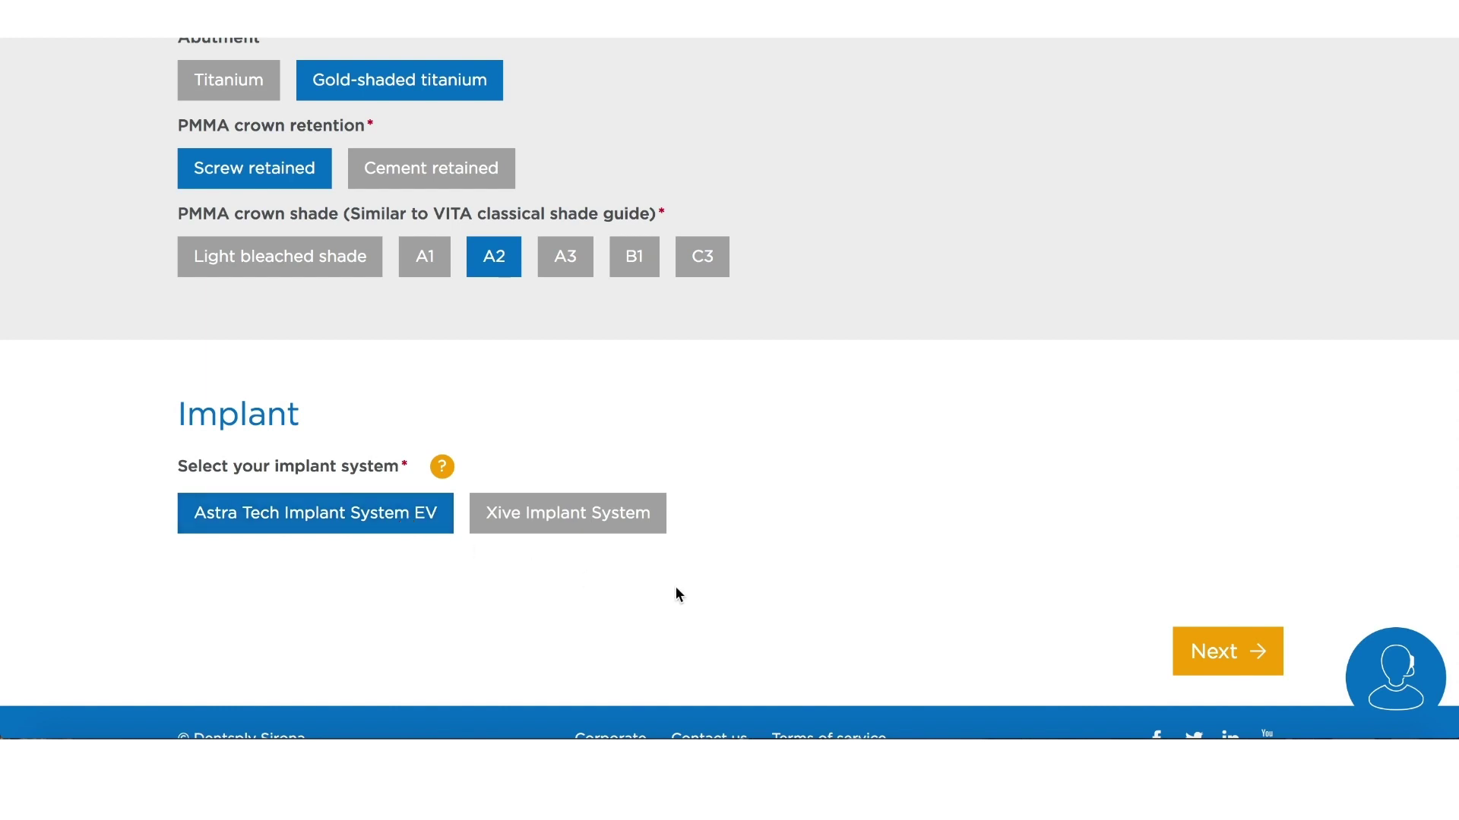
# Advance to Scans and set digital impressions to Upload from my computer, leaving the file unpicked.
pyautogui.click(1208, 649)
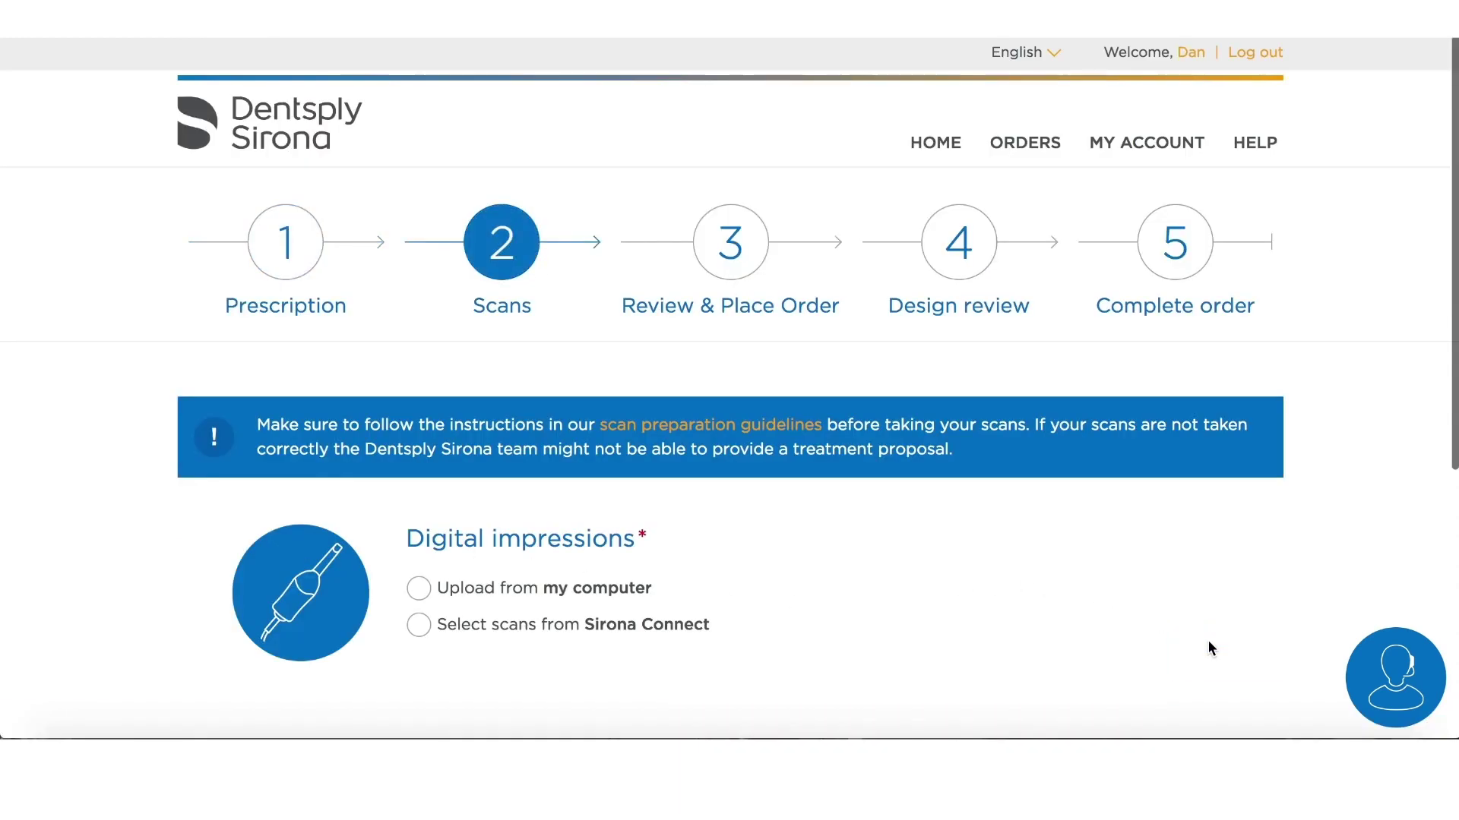
pyautogui.scroll(-5, 919, 567)
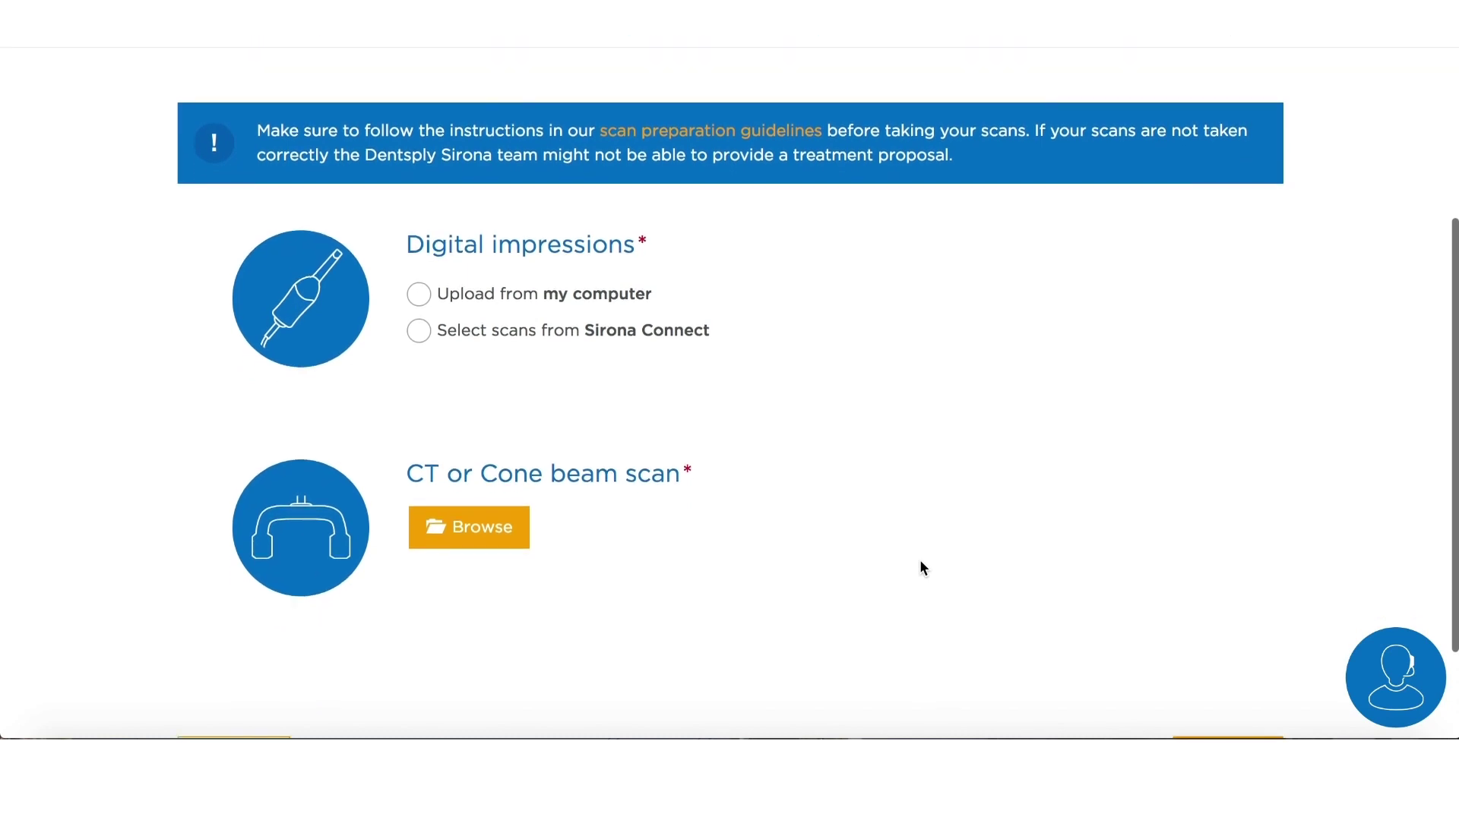
pyautogui.click(420, 294)
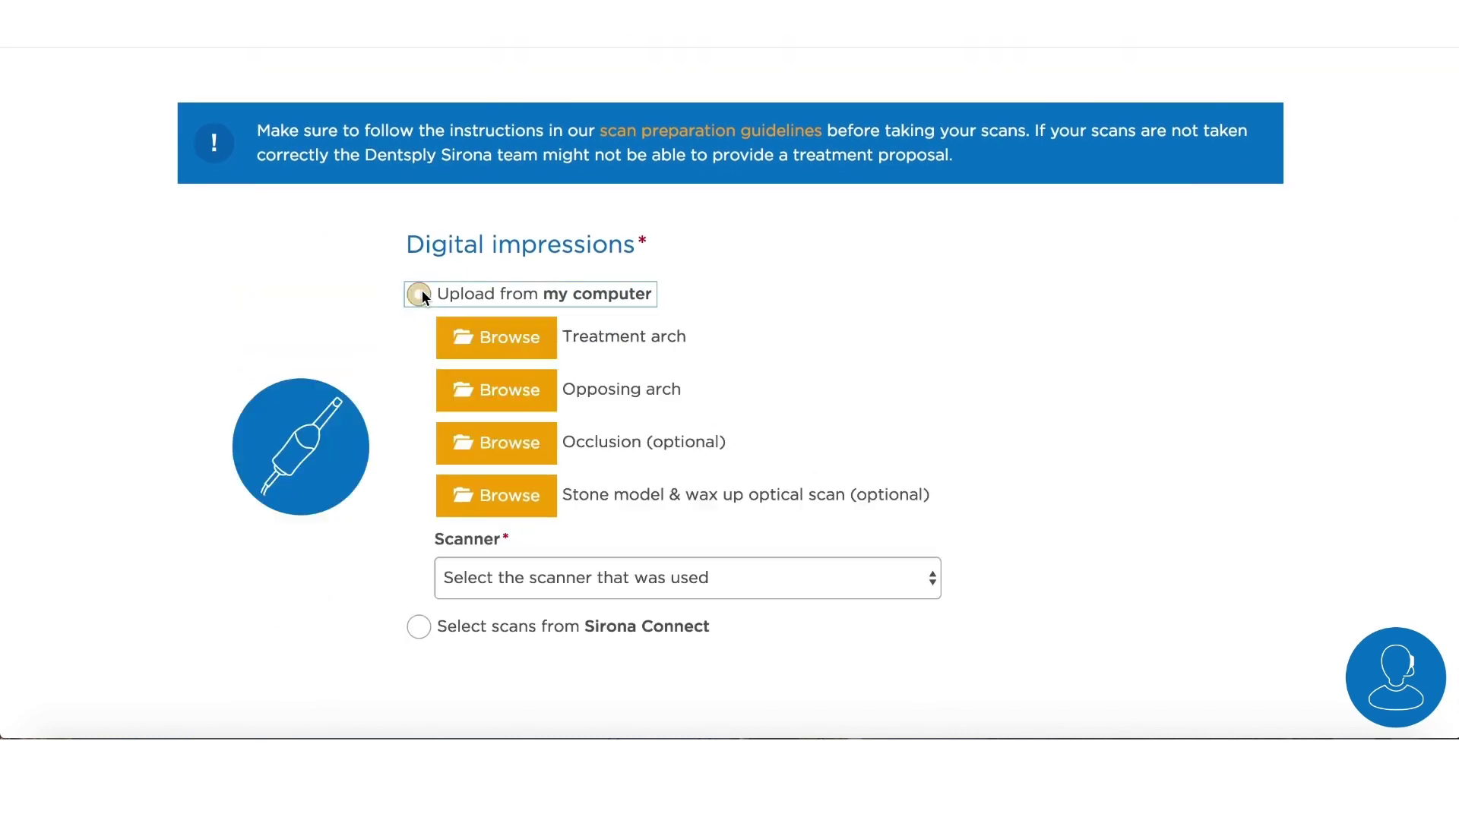
pyautogui.click(504, 337)
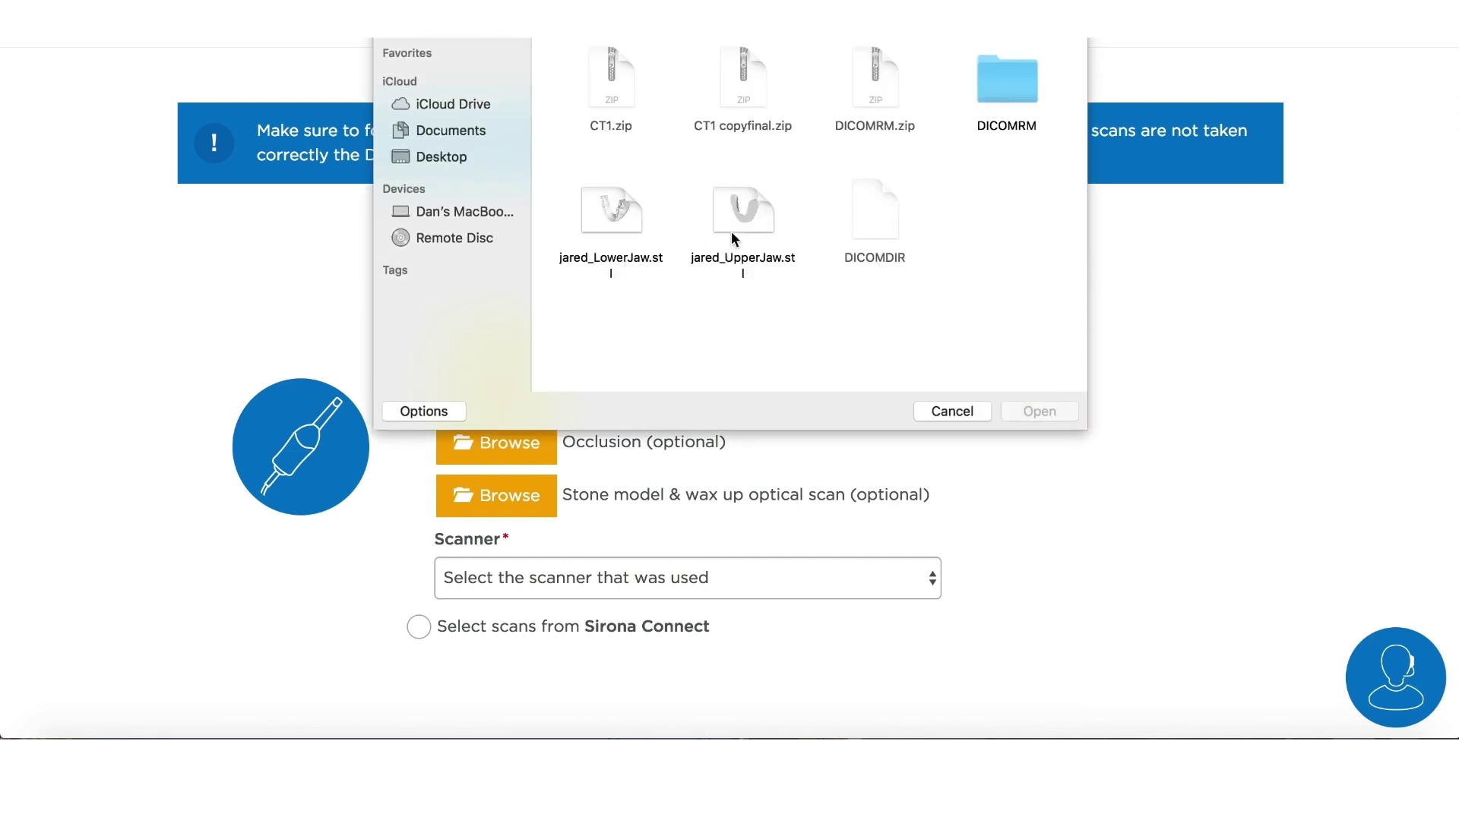
pyautogui.click(943, 412)
pyautogui.scroll(-3, 734, 424)
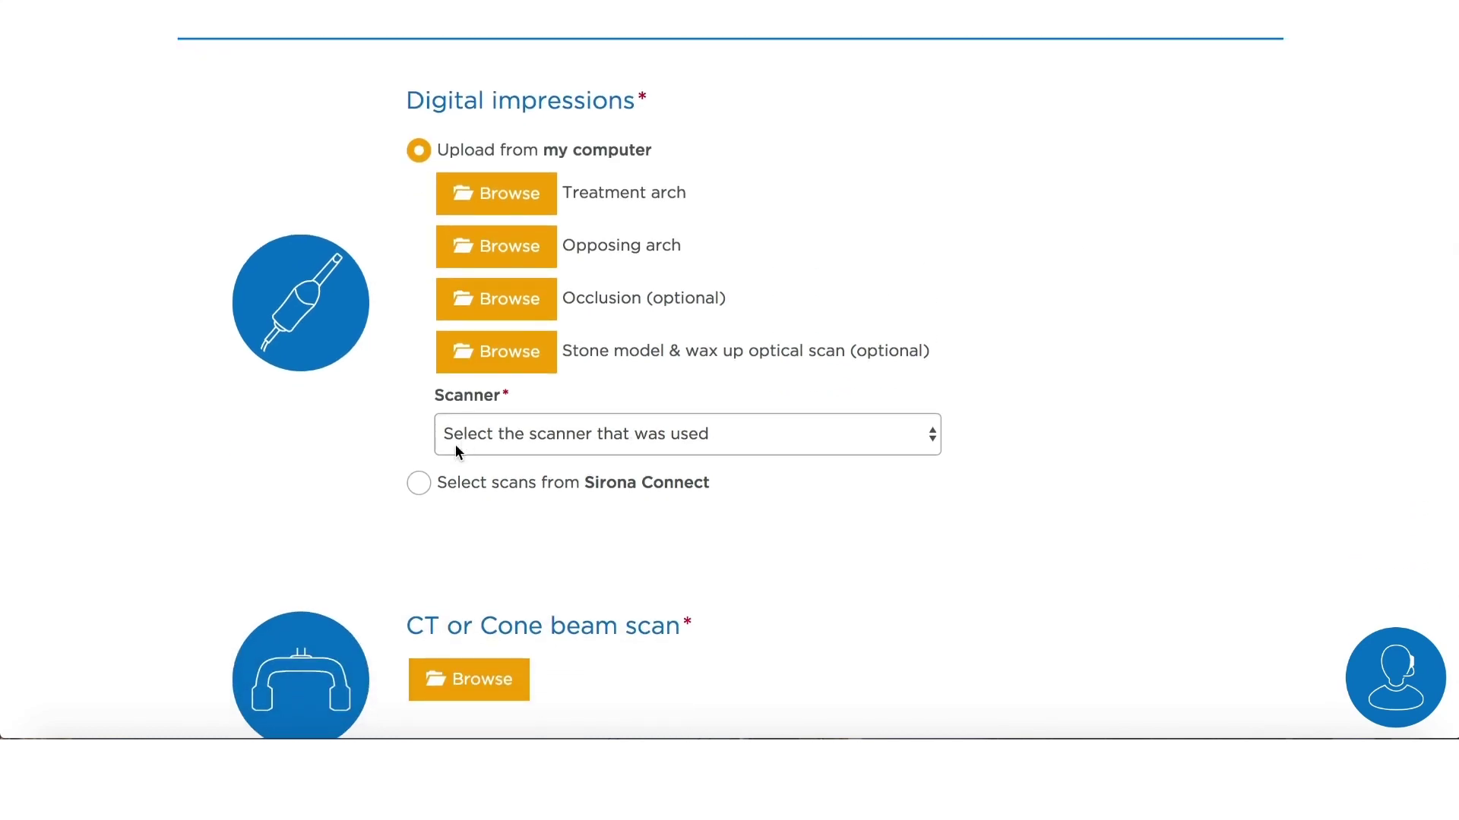
# Attach the intraoral scan from Sirona Connect and upload CT1.zip as the cone beam CT.
pyautogui.click(417, 483)
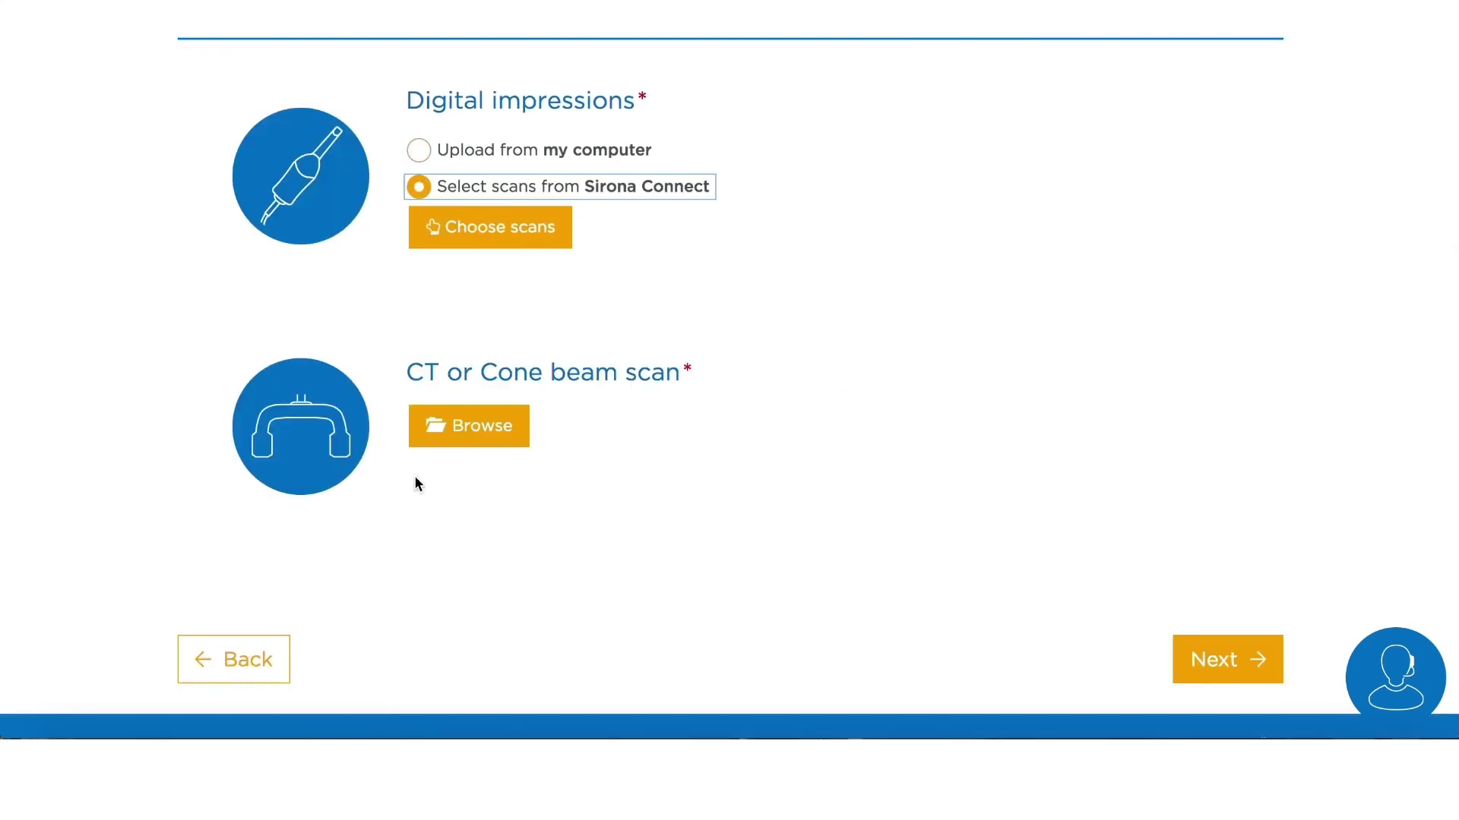
pyautogui.click(475, 234)
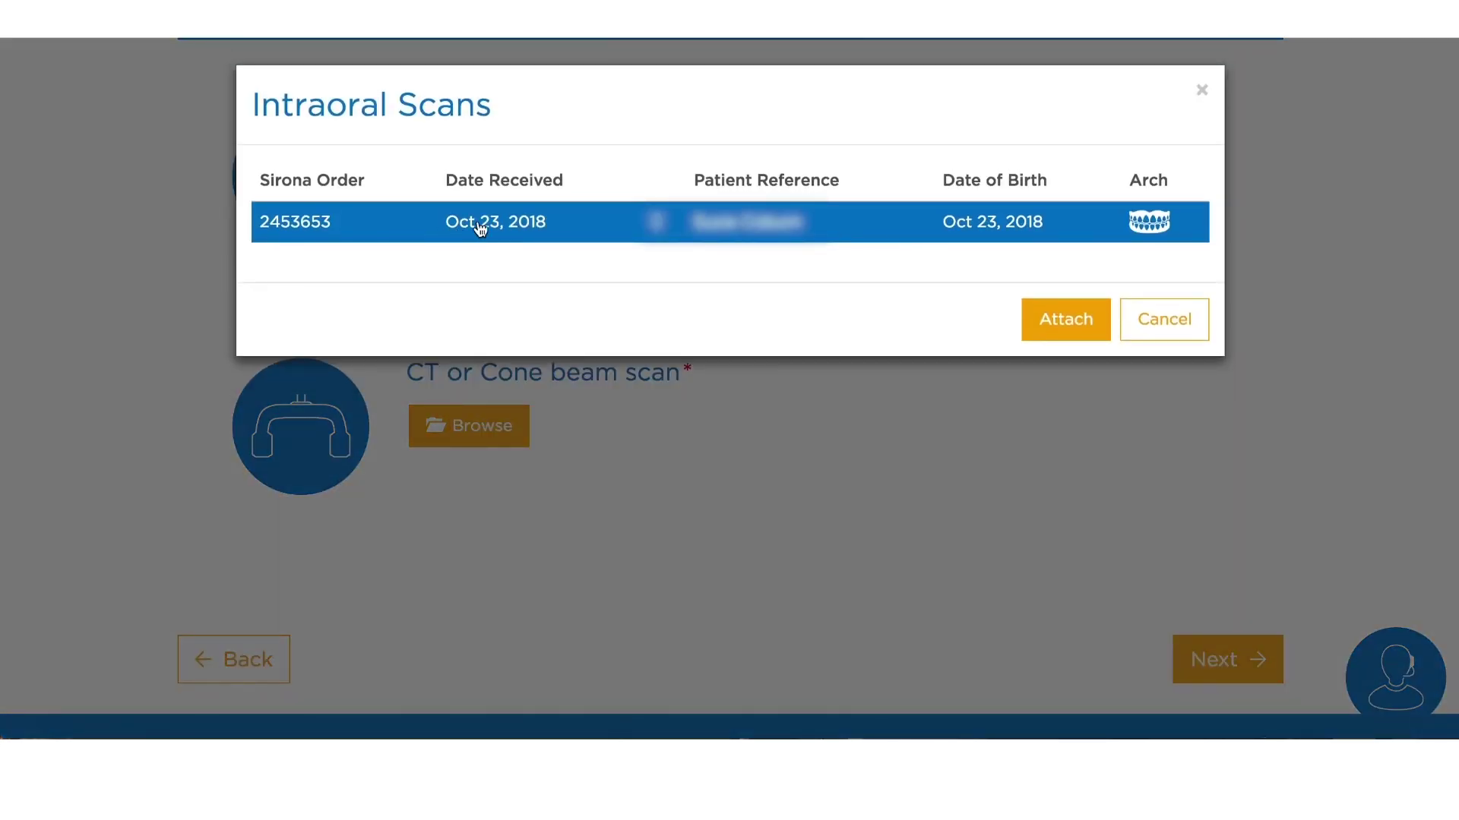
pyautogui.click(1064, 321)
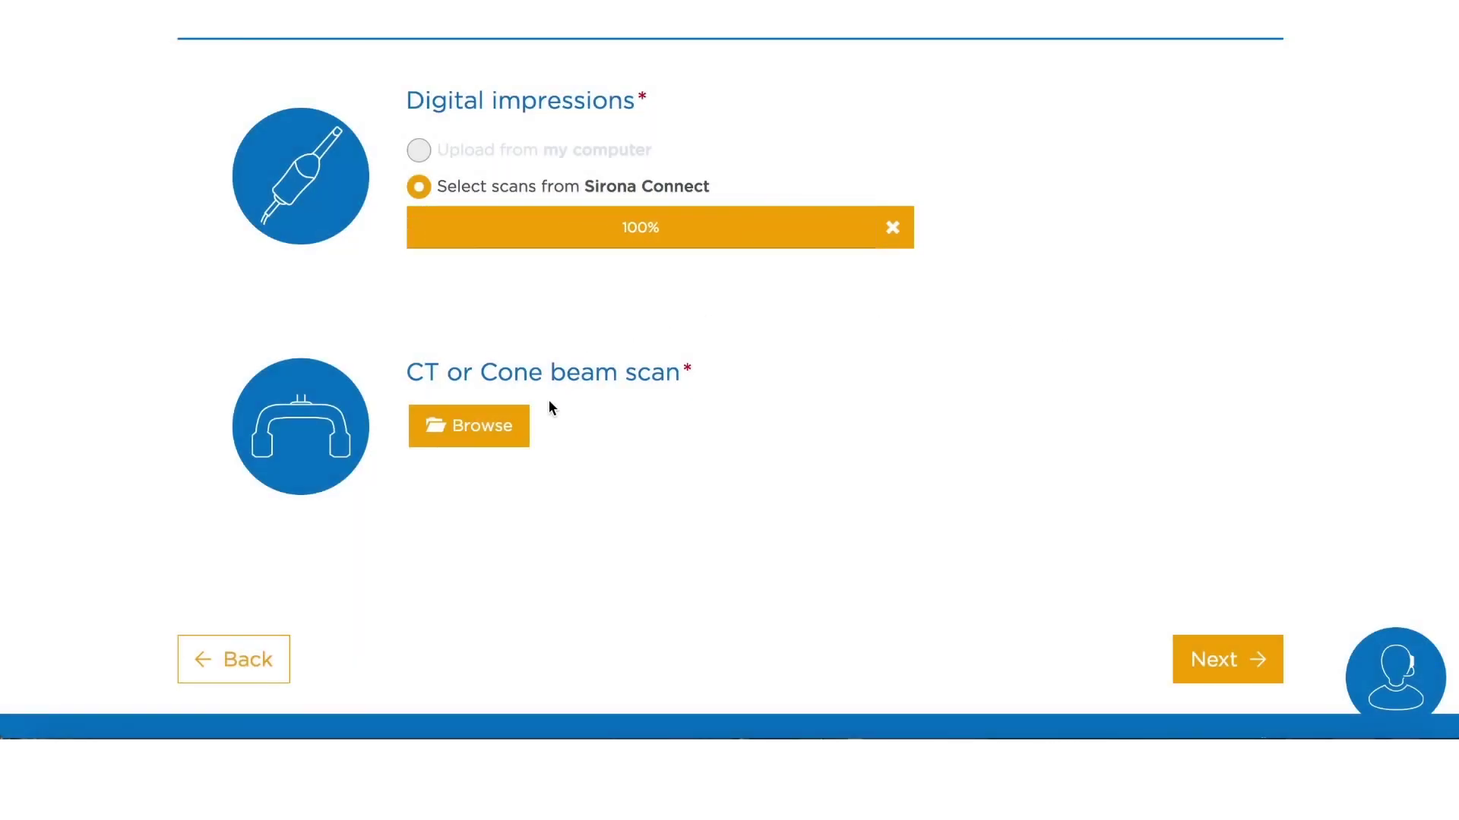
pyautogui.click(508, 436)
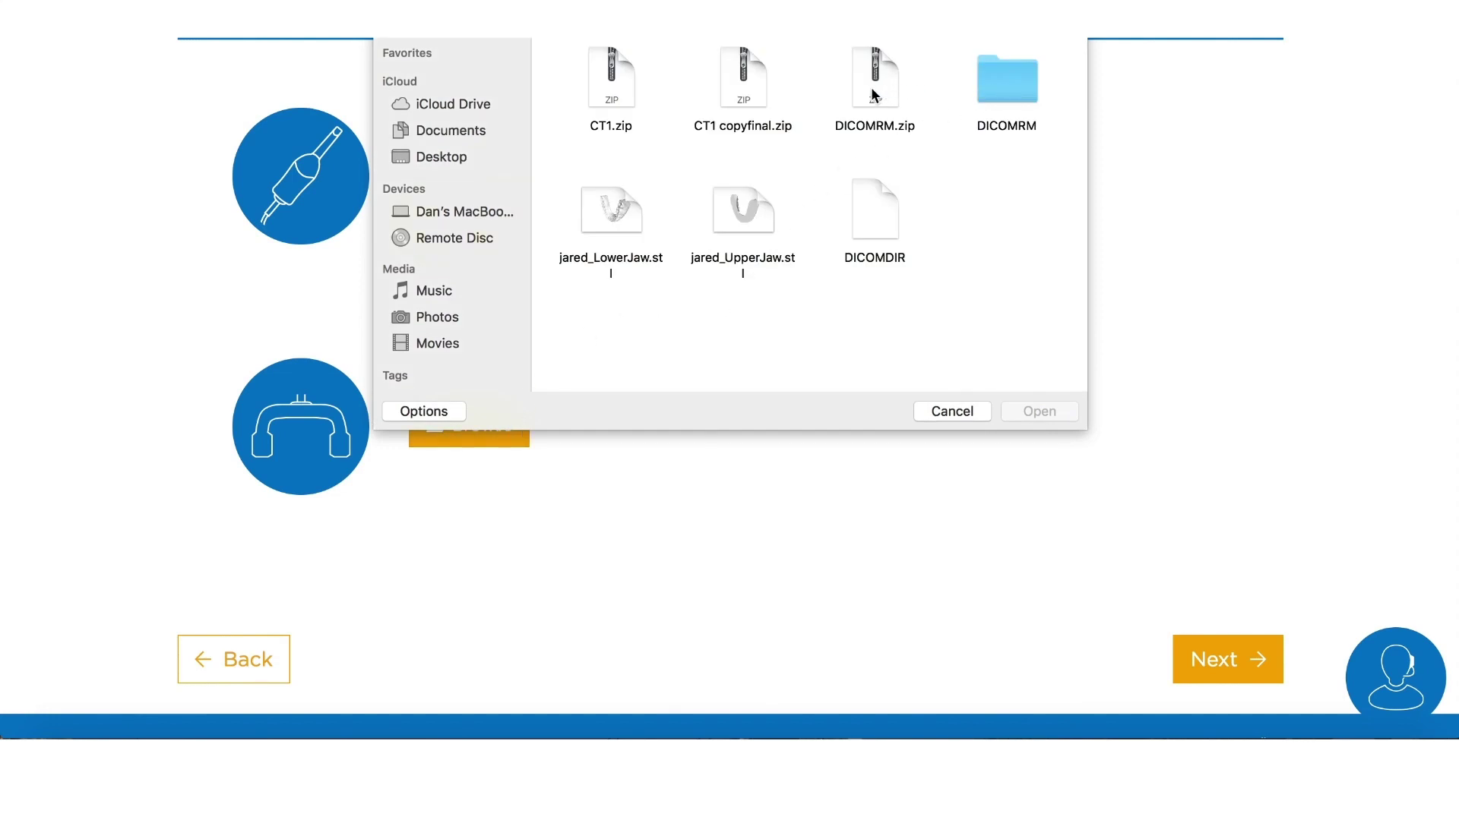
pyautogui.doubleClick(619, 88)
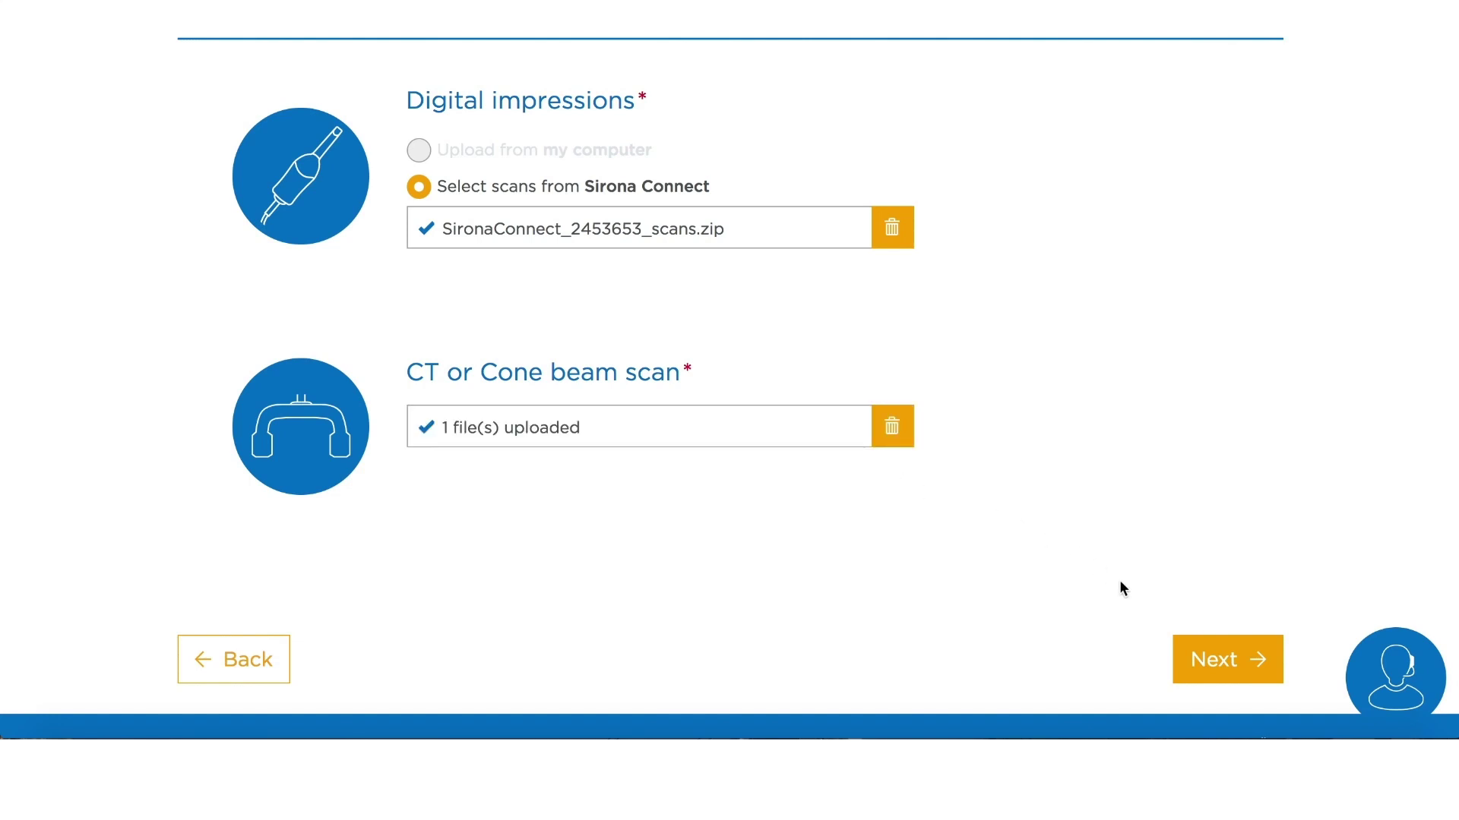
# Review the order, accept the limitation of liability terms and place the Azento order.
pyautogui.click(1239, 661)
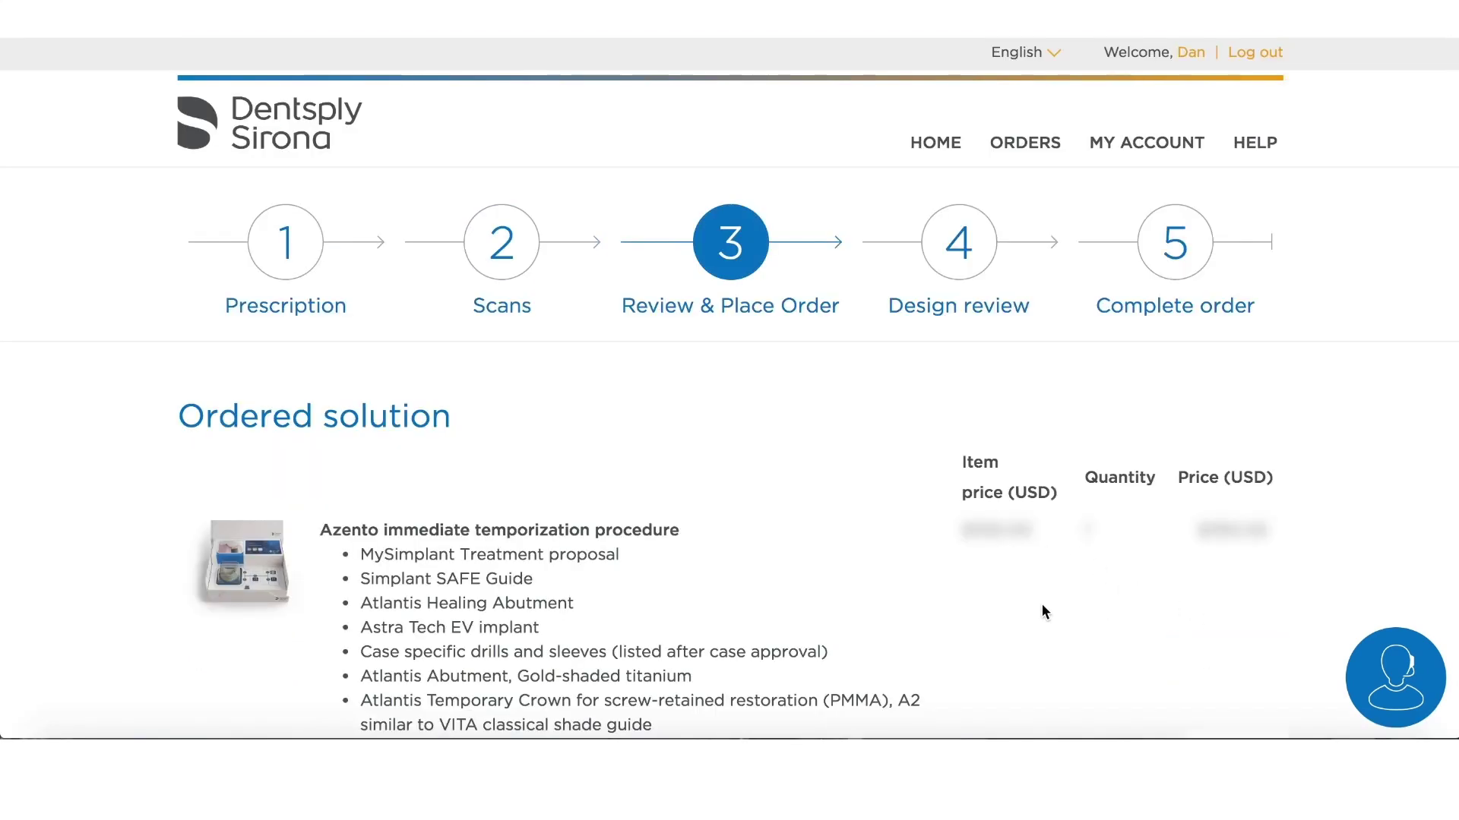
pyautogui.scroll(-3, 991, 603)
pyautogui.scroll(-7, 992, 600)
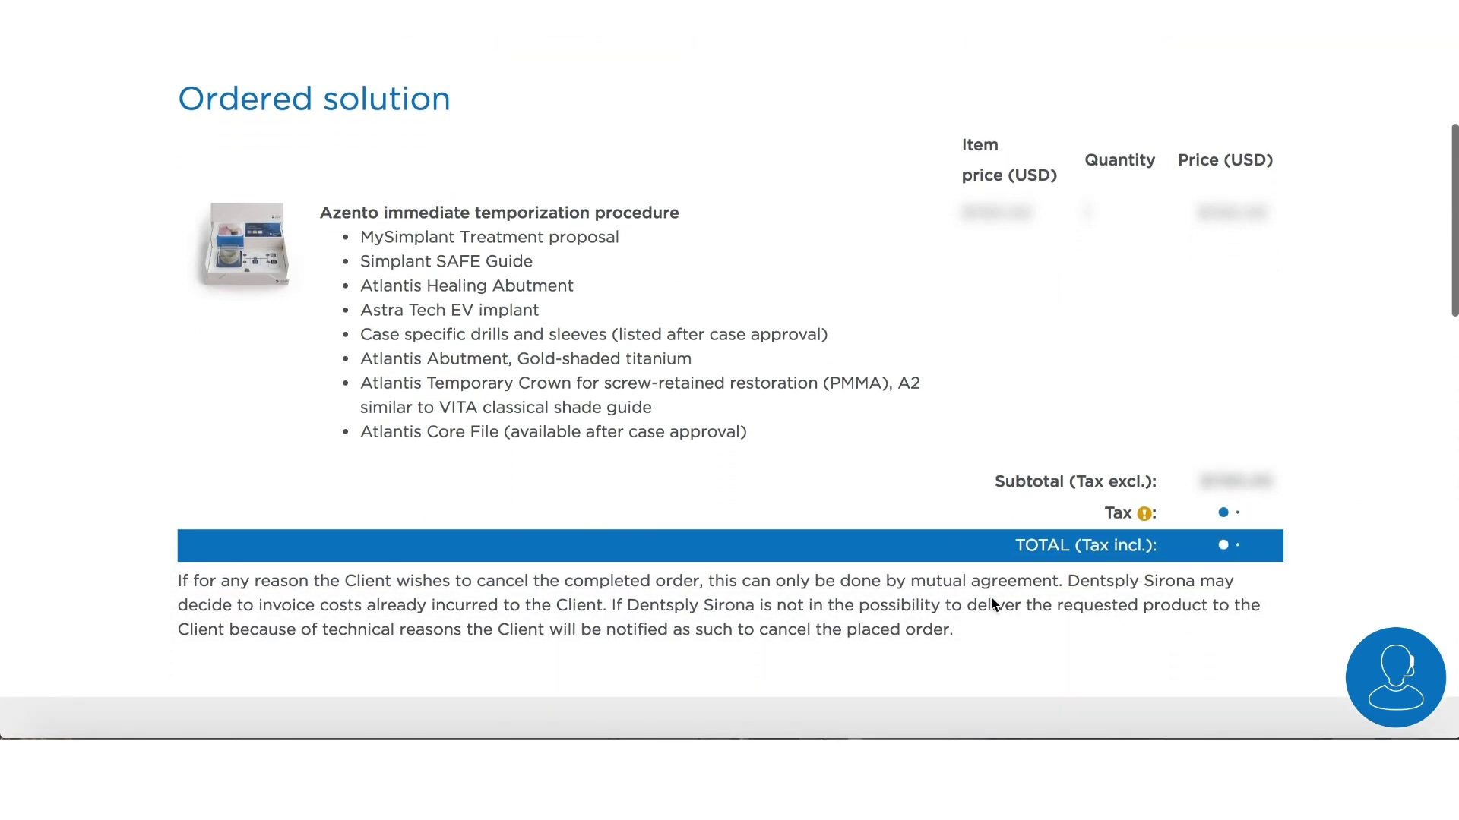
pyautogui.scroll(-8, 991, 604)
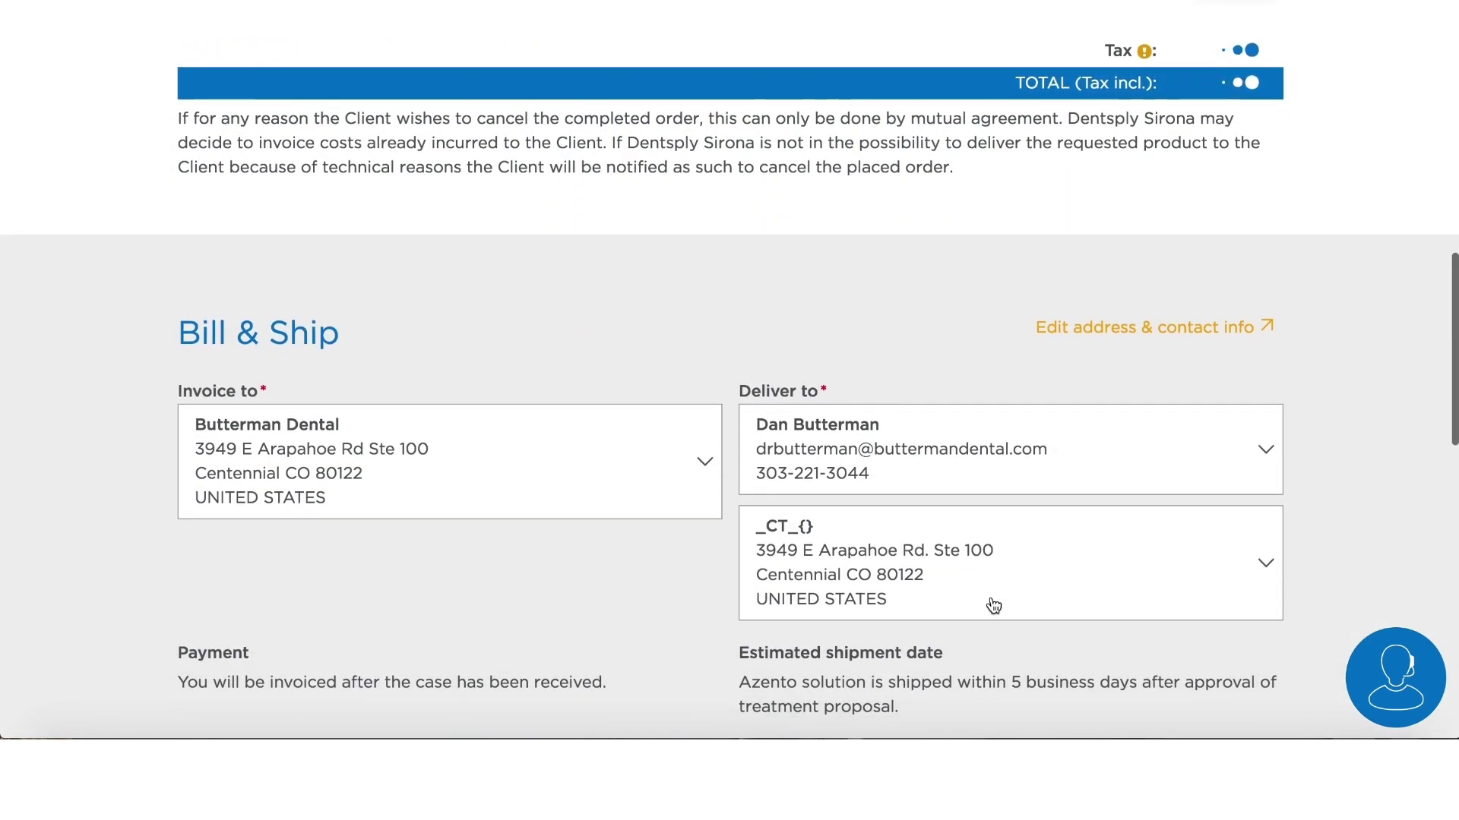
pyautogui.scroll(-5, 991, 598)
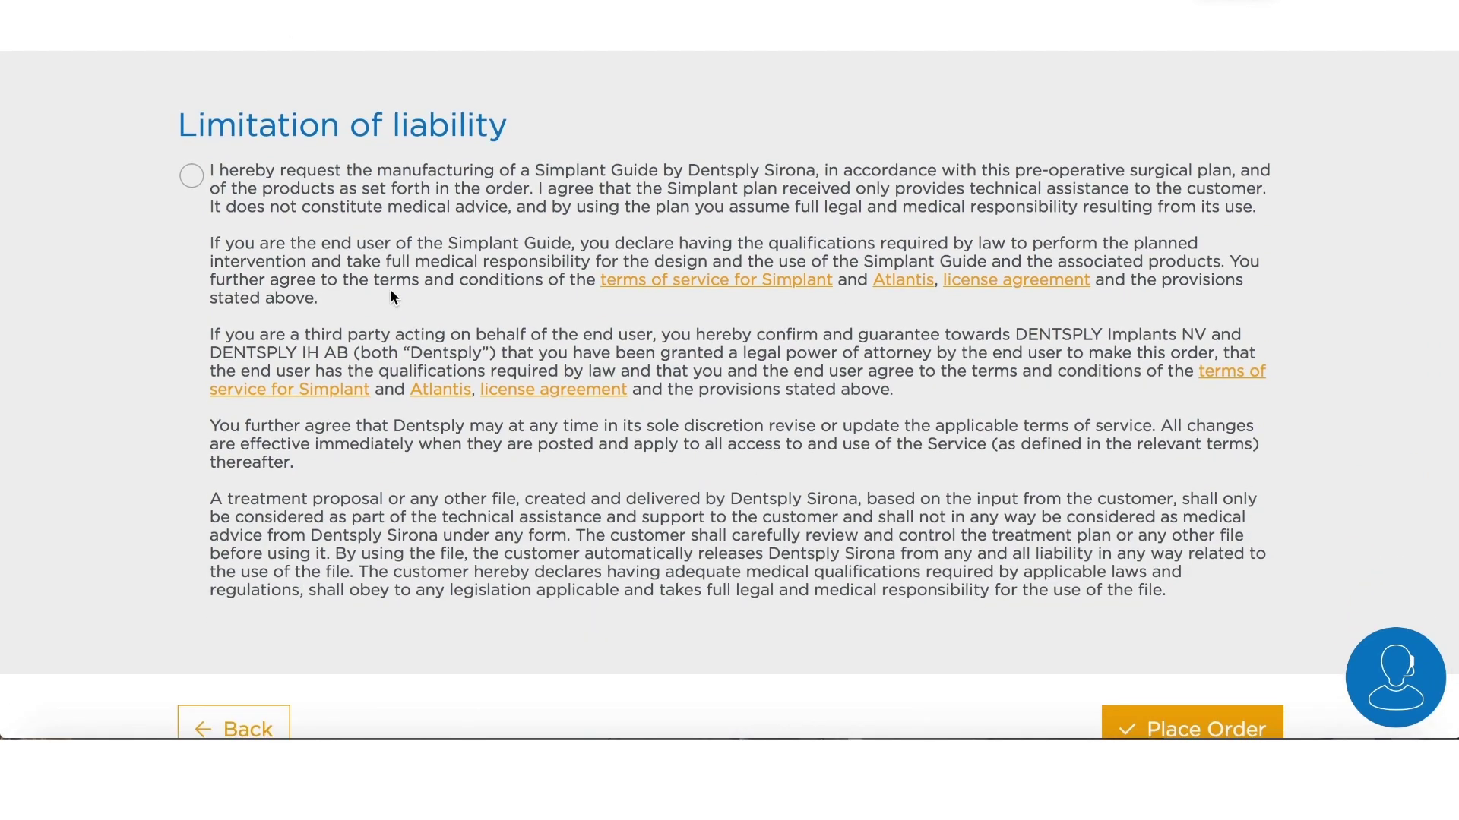
pyautogui.click(198, 172)
pyautogui.scroll(-2, 759, 481)
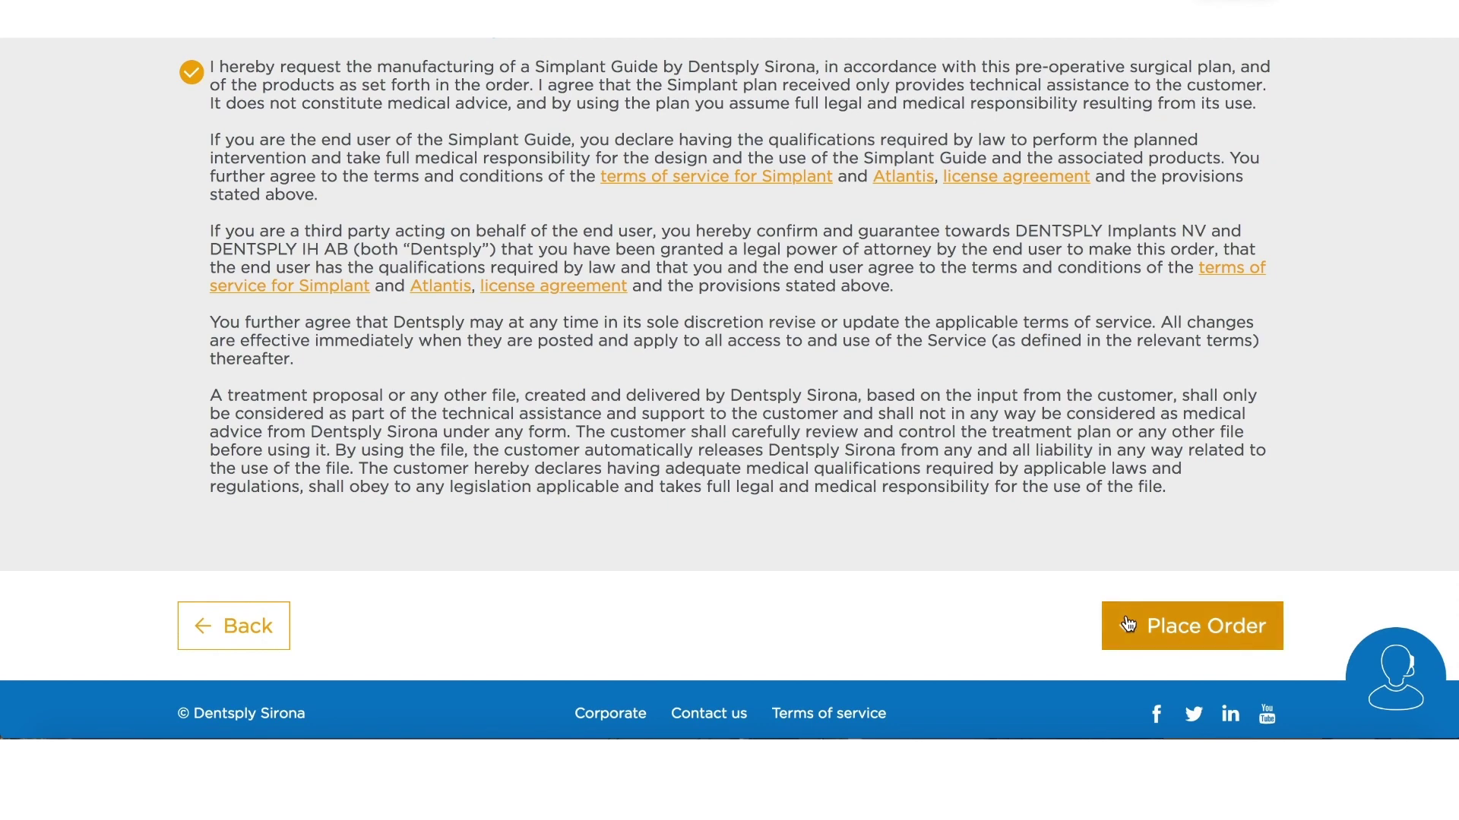
pyautogui.click(1128, 624)
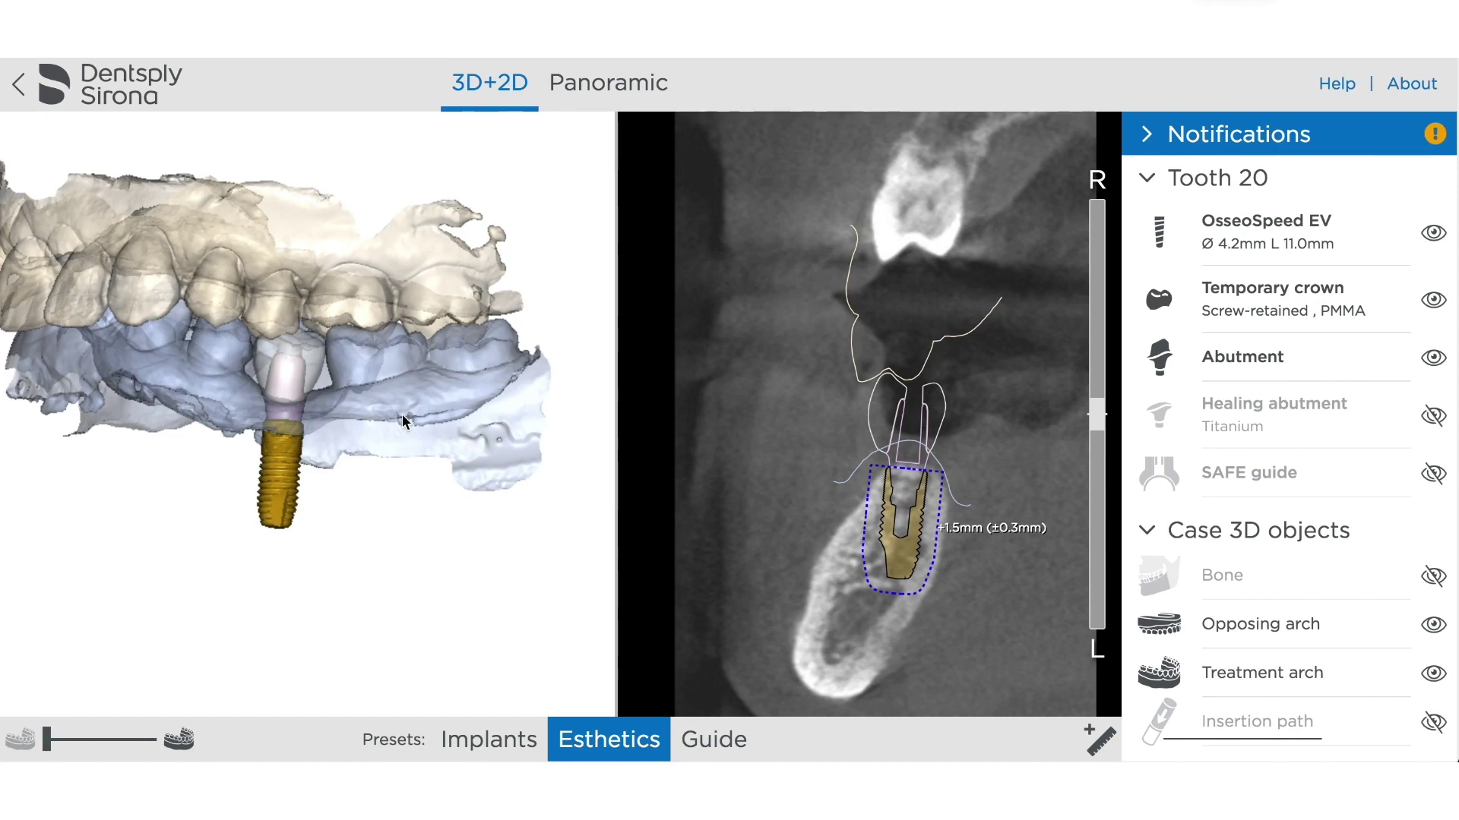
# Orbit the model to inspect tooth 20's crown and the OsseoSpeed EV 4.2mm L 11.0mm implant.
pyautogui.moveTo(404, 363); pyautogui.dragTo(416, 410)
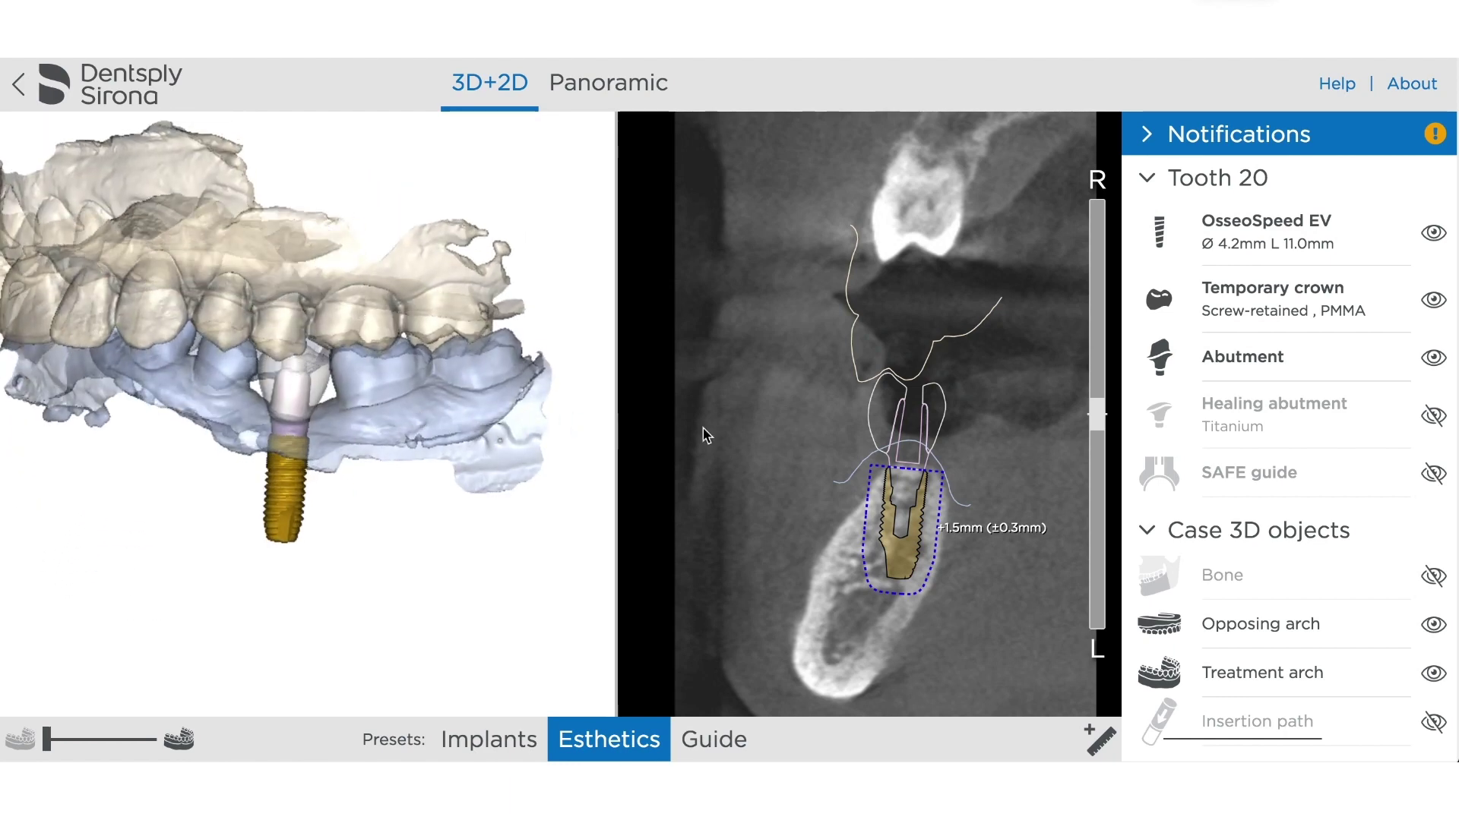
# Hide the opposing arch and adjust the gum model's transparency.
pyautogui.click(1425, 626)
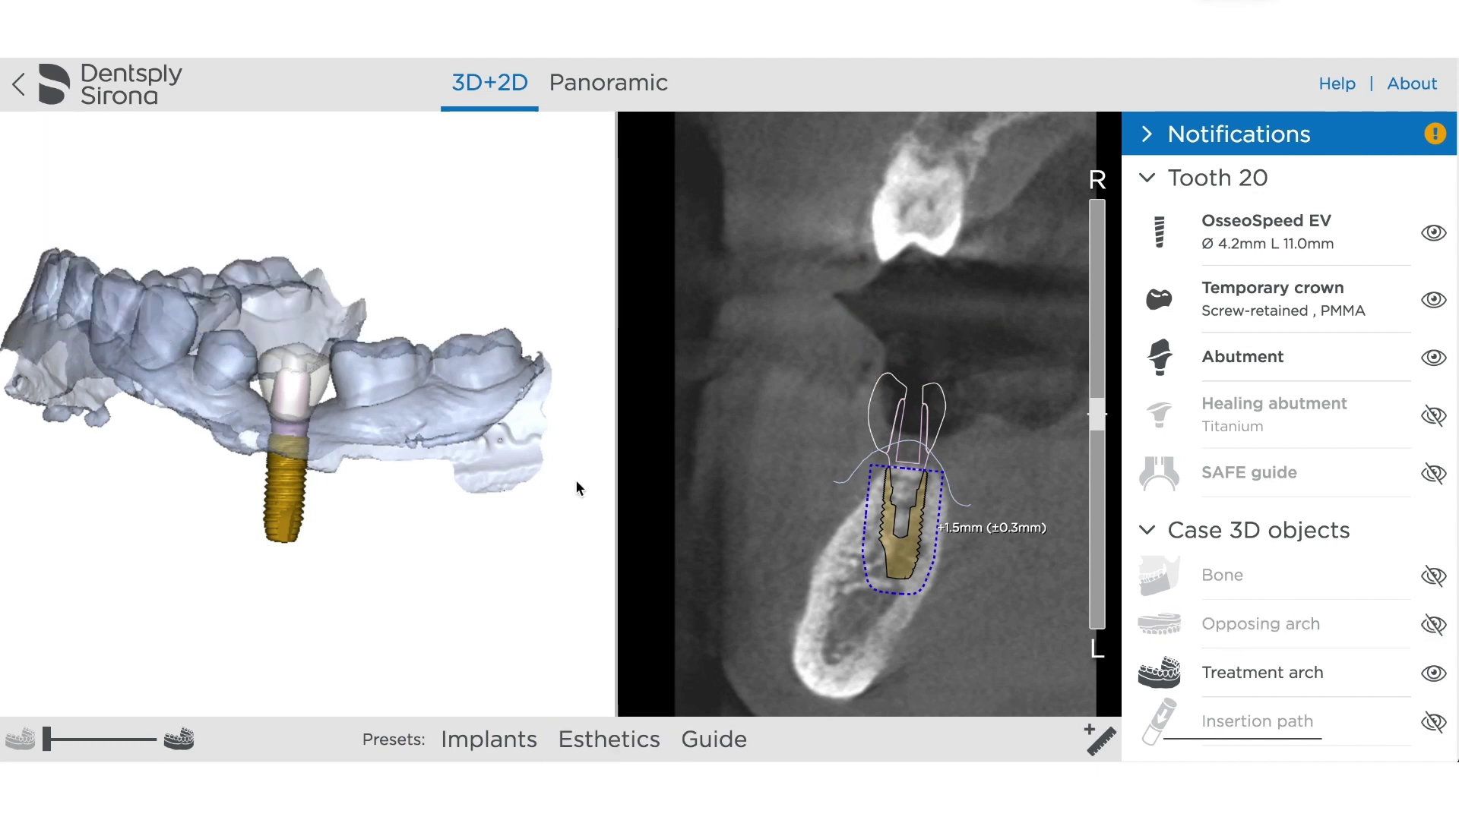
pyautogui.moveTo(47, 740); pyautogui.dragTo(15, 703)
pyautogui.scroll(5, 507, 487)
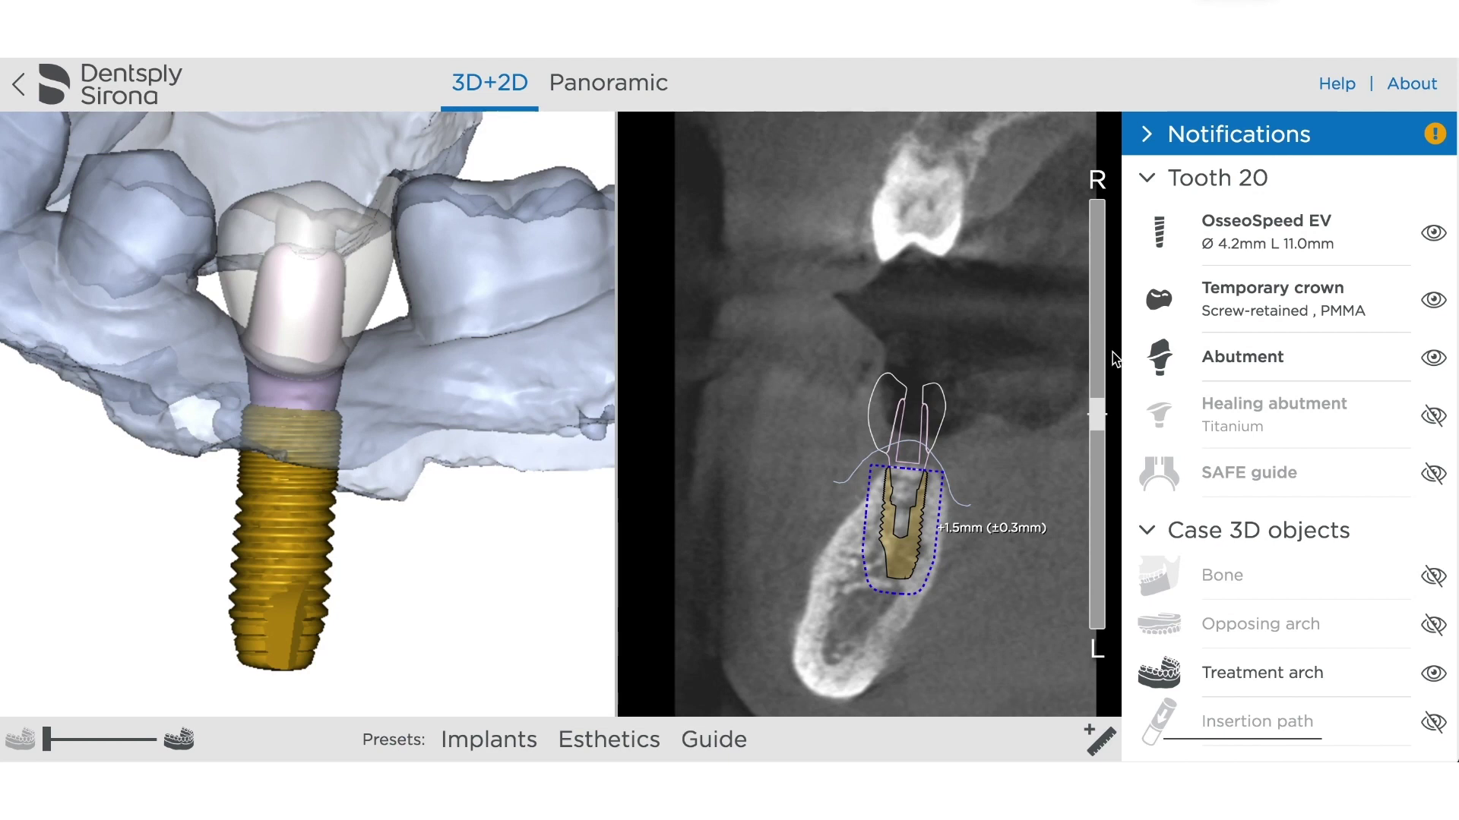
# Hide the temporary crown and abutment, leaving only the healing abutment on the implant.
pyautogui.click(1434, 302)
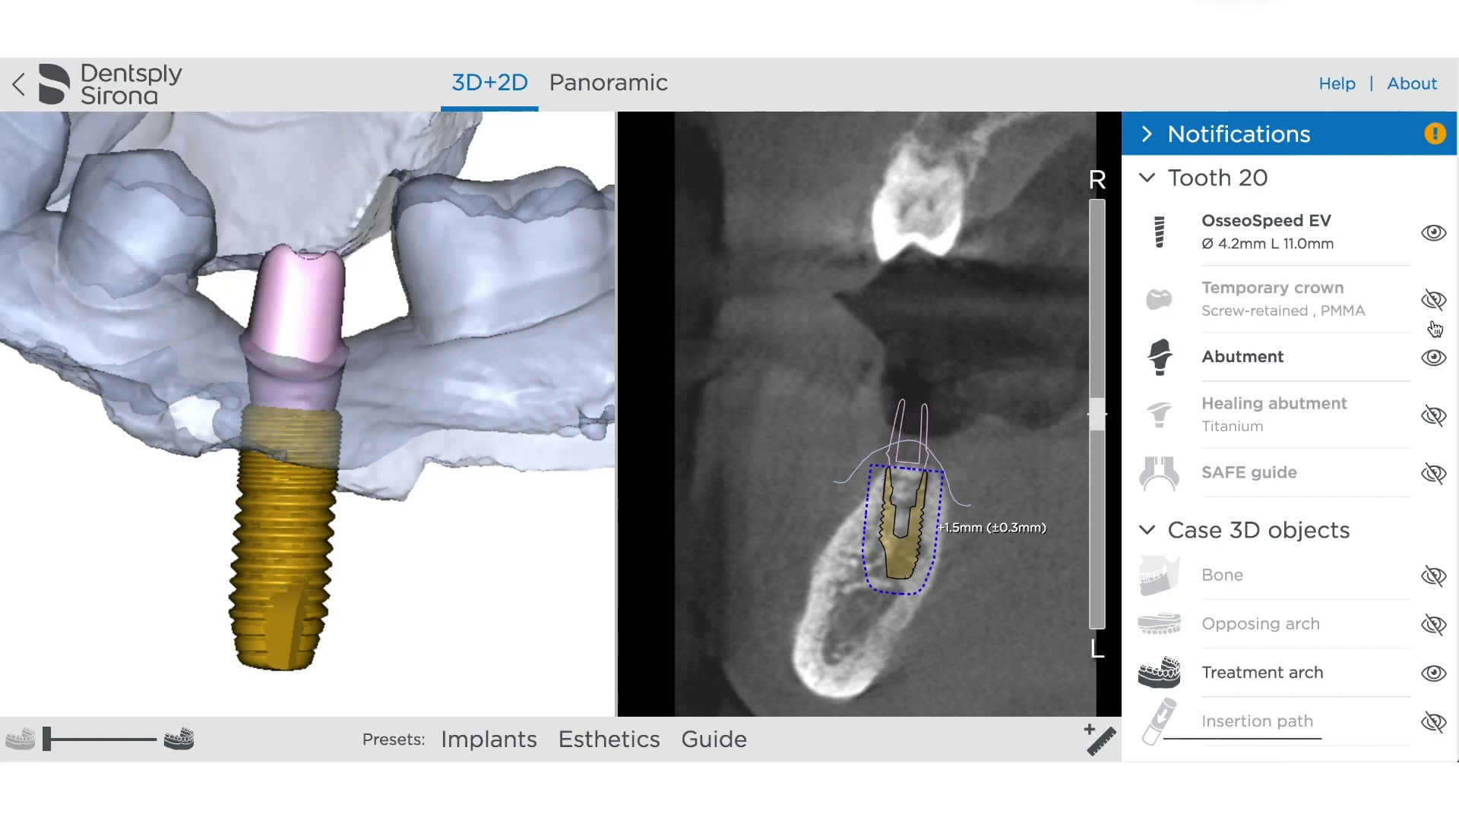
pyautogui.click(1433, 357)
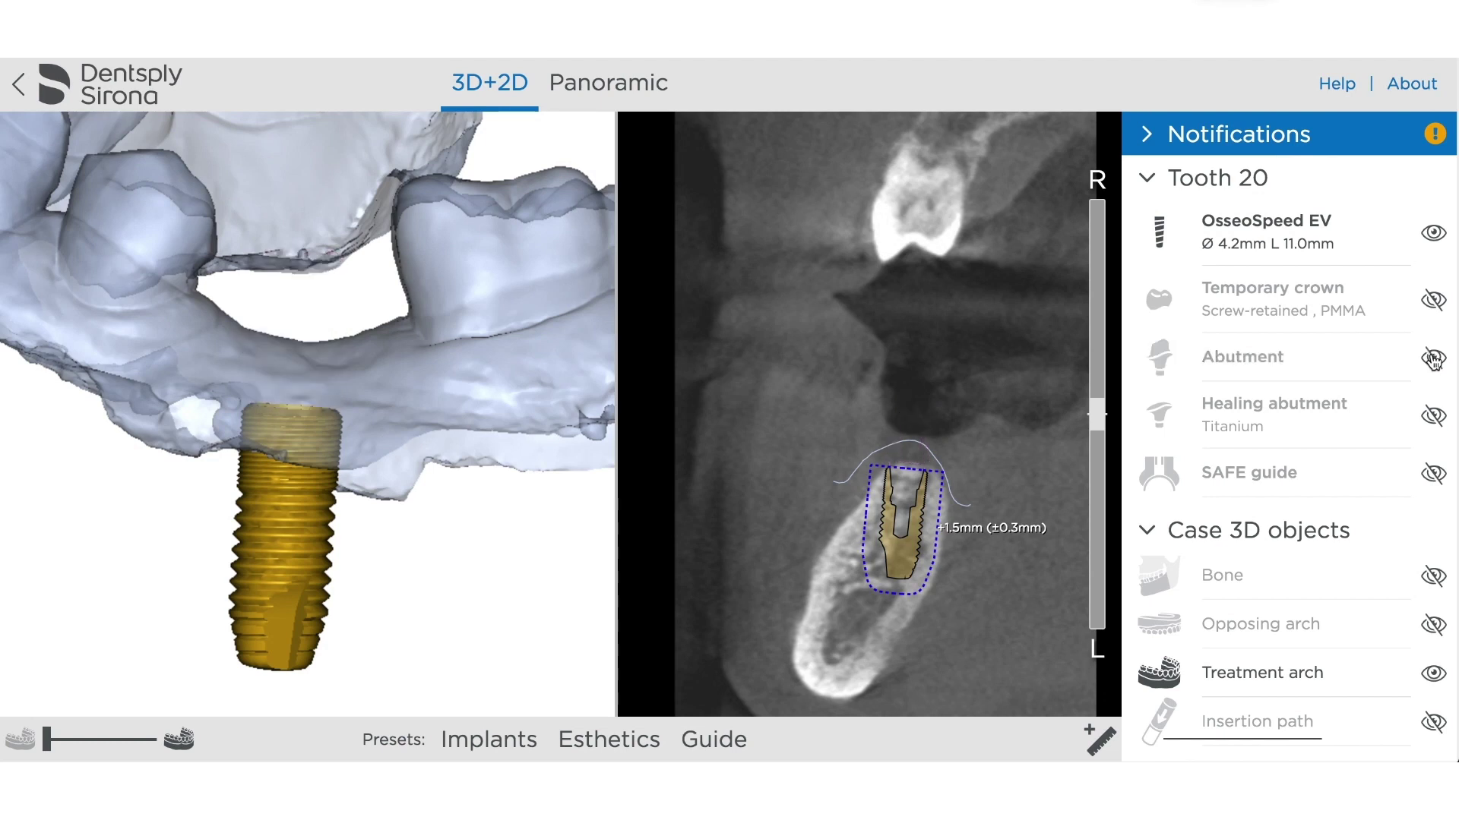
pyautogui.click(1432, 416)
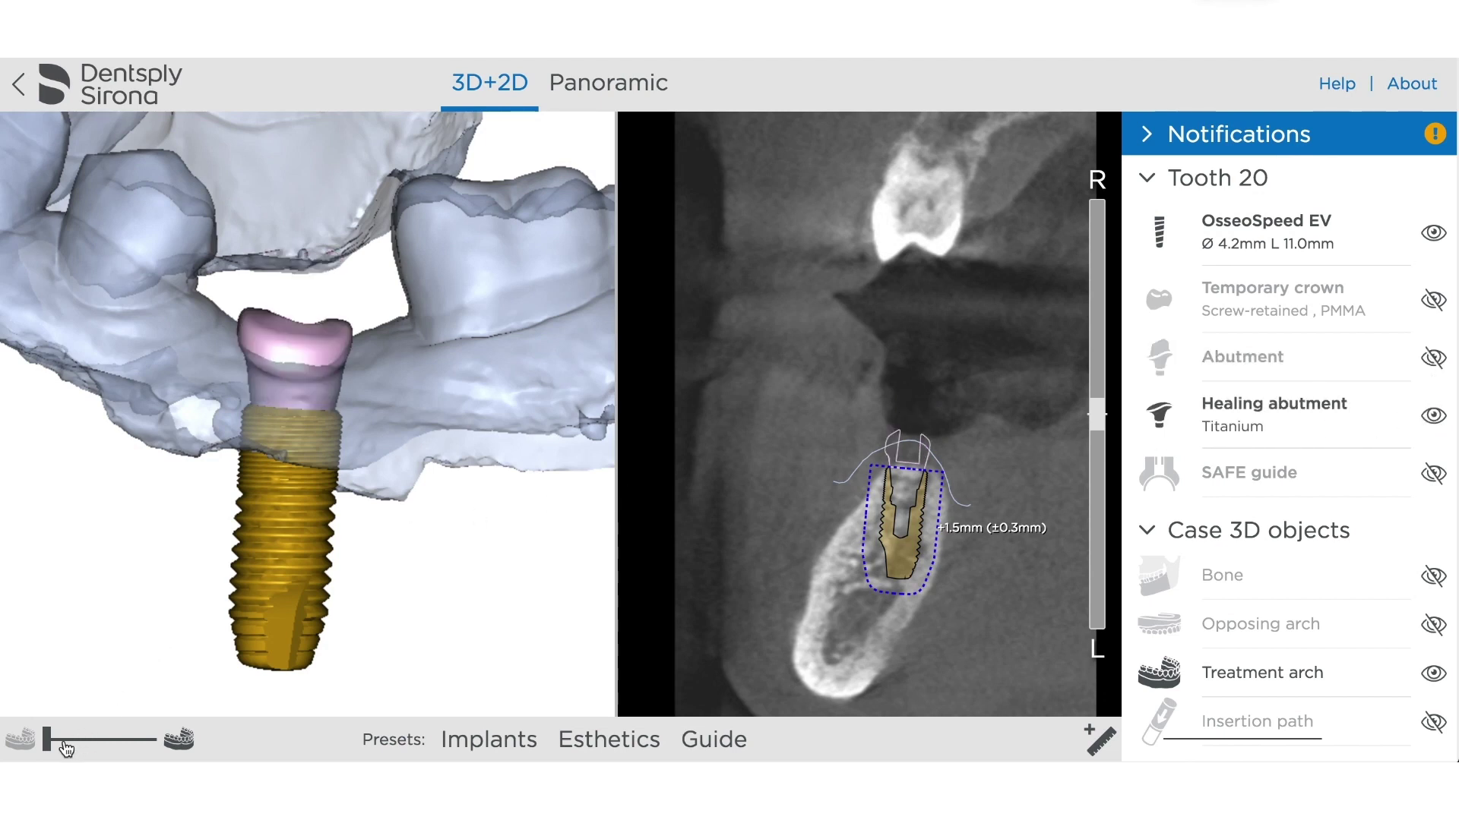
# Show the abutment and temporary crown again, readjust gum transparency, and apply the Implants preset.
pyautogui.moveTo(47, 741); pyautogui.dragTo(161, 743)
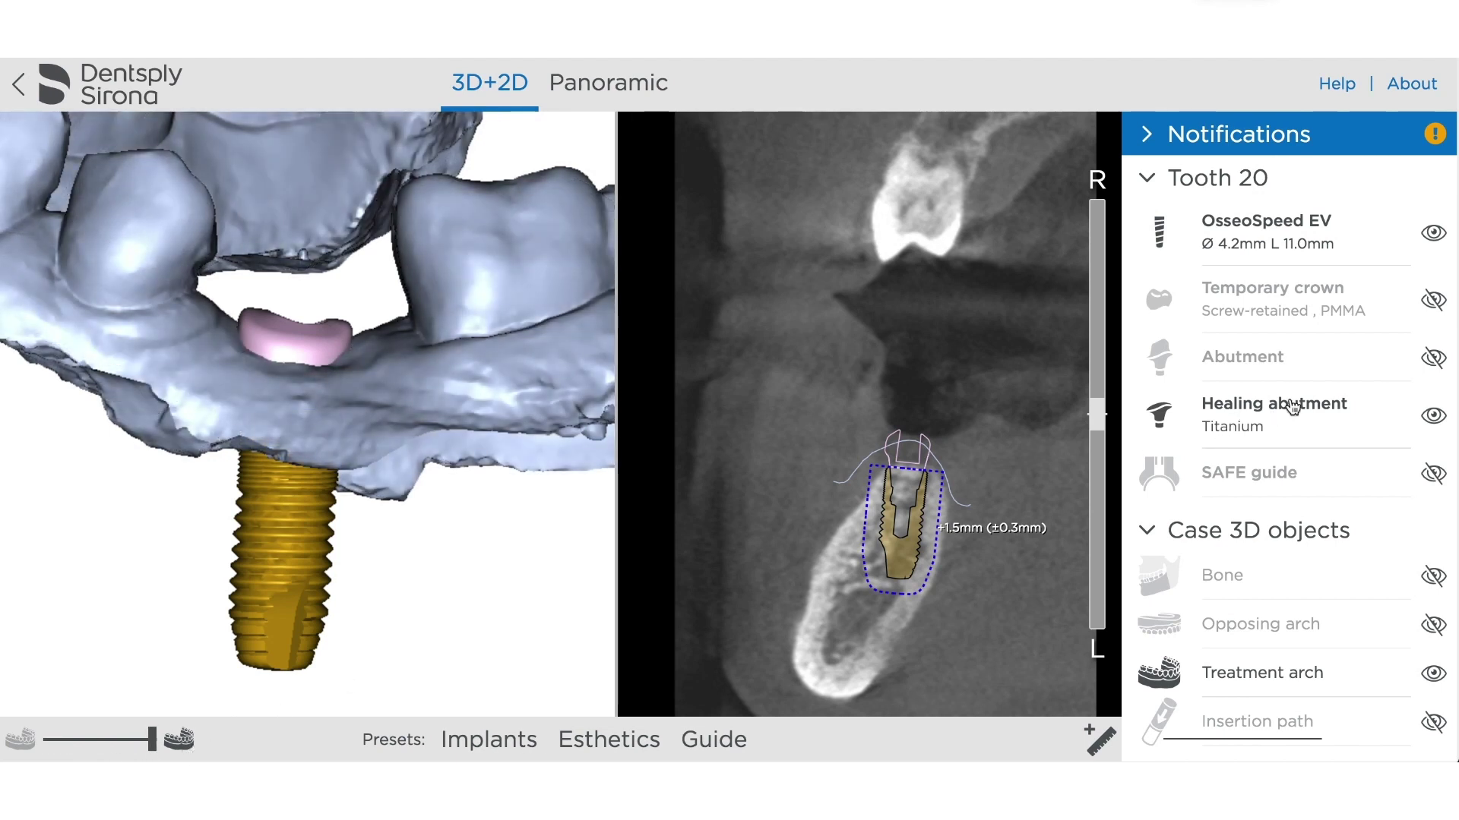
pyautogui.click(1433, 360)
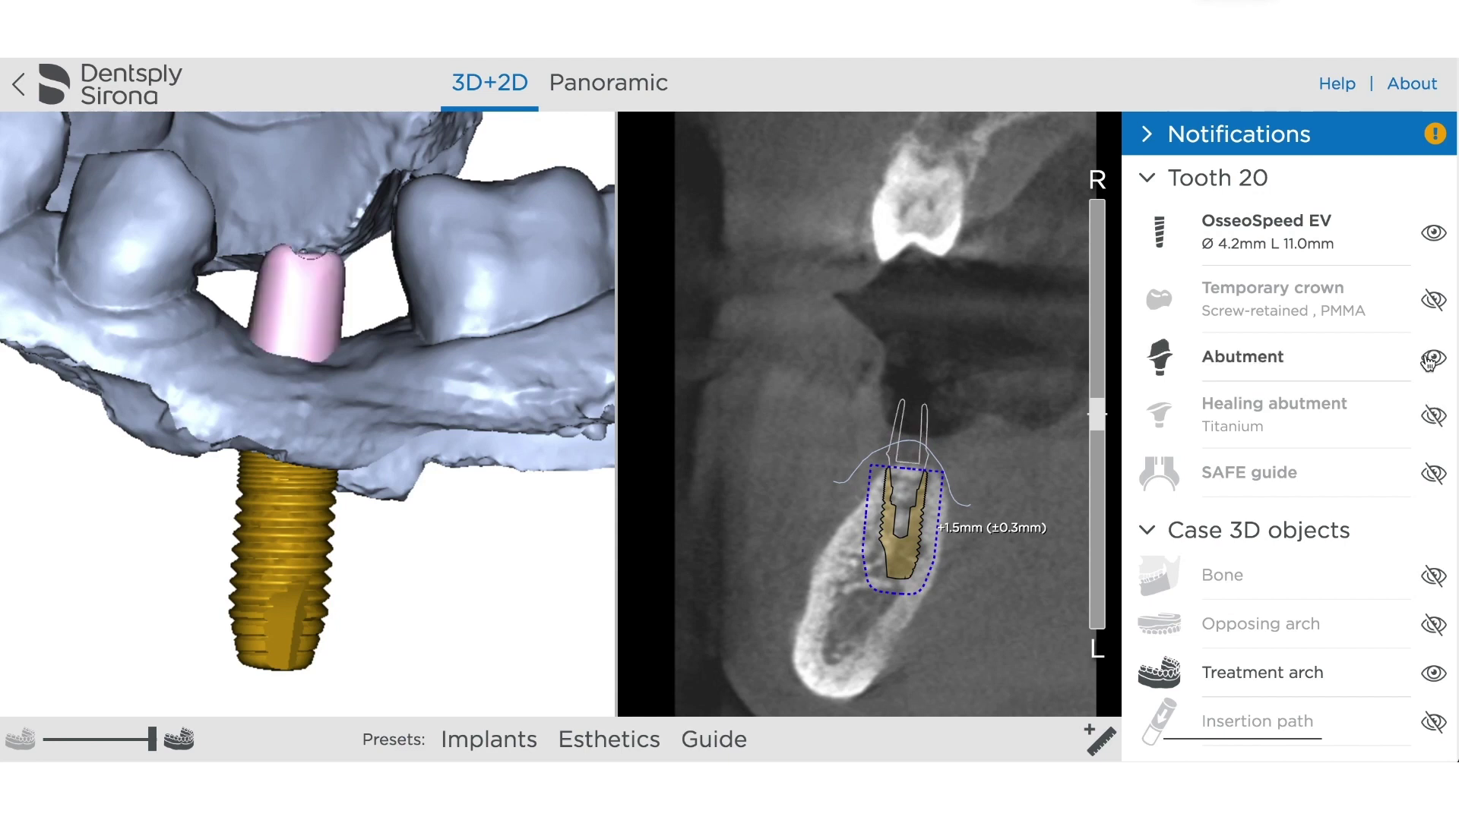
pyautogui.moveTo(360, 425); pyautogui.dragTo(400, 482)
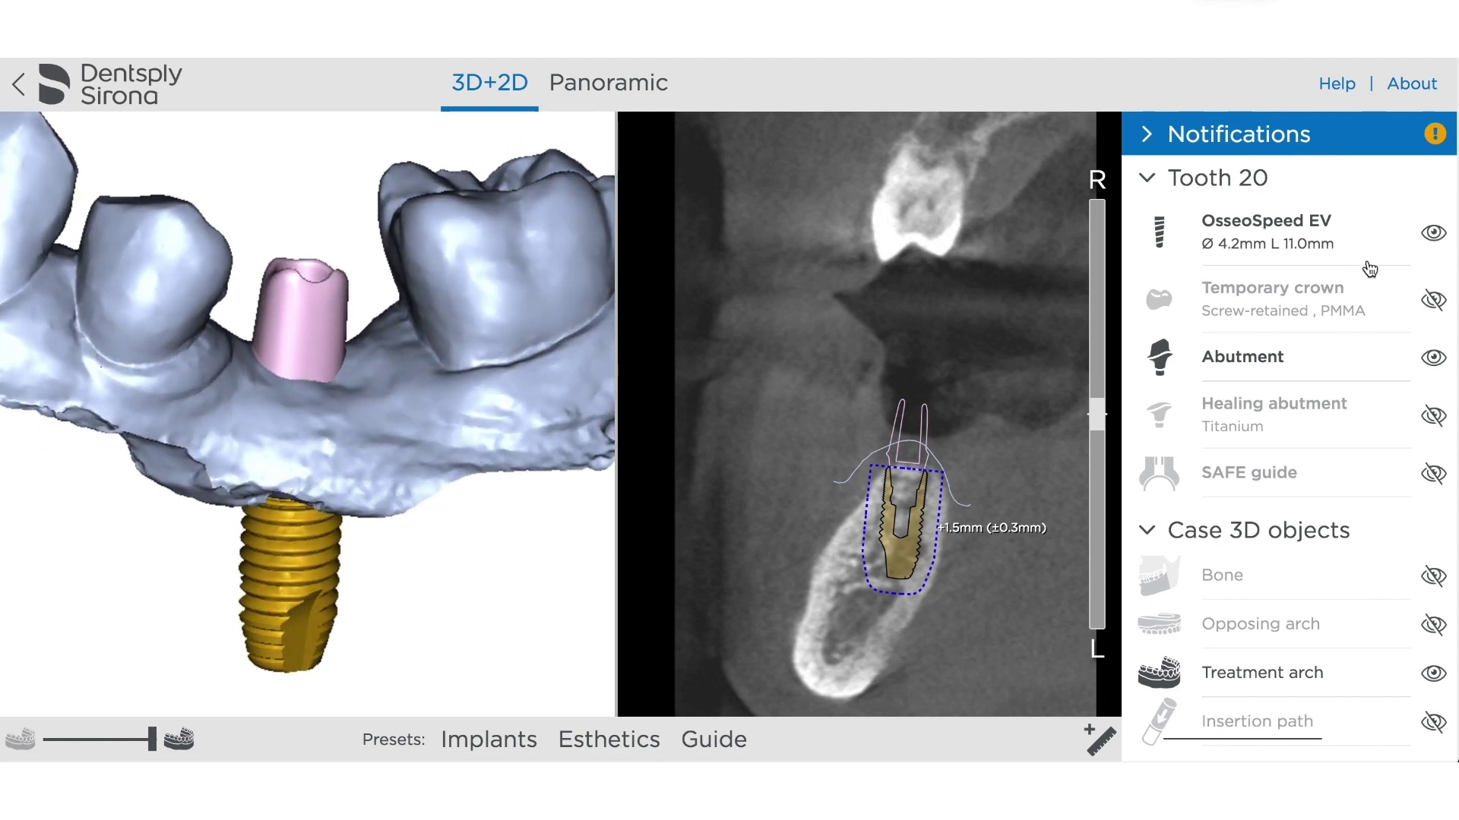
pyautogui.click(1433, 301)
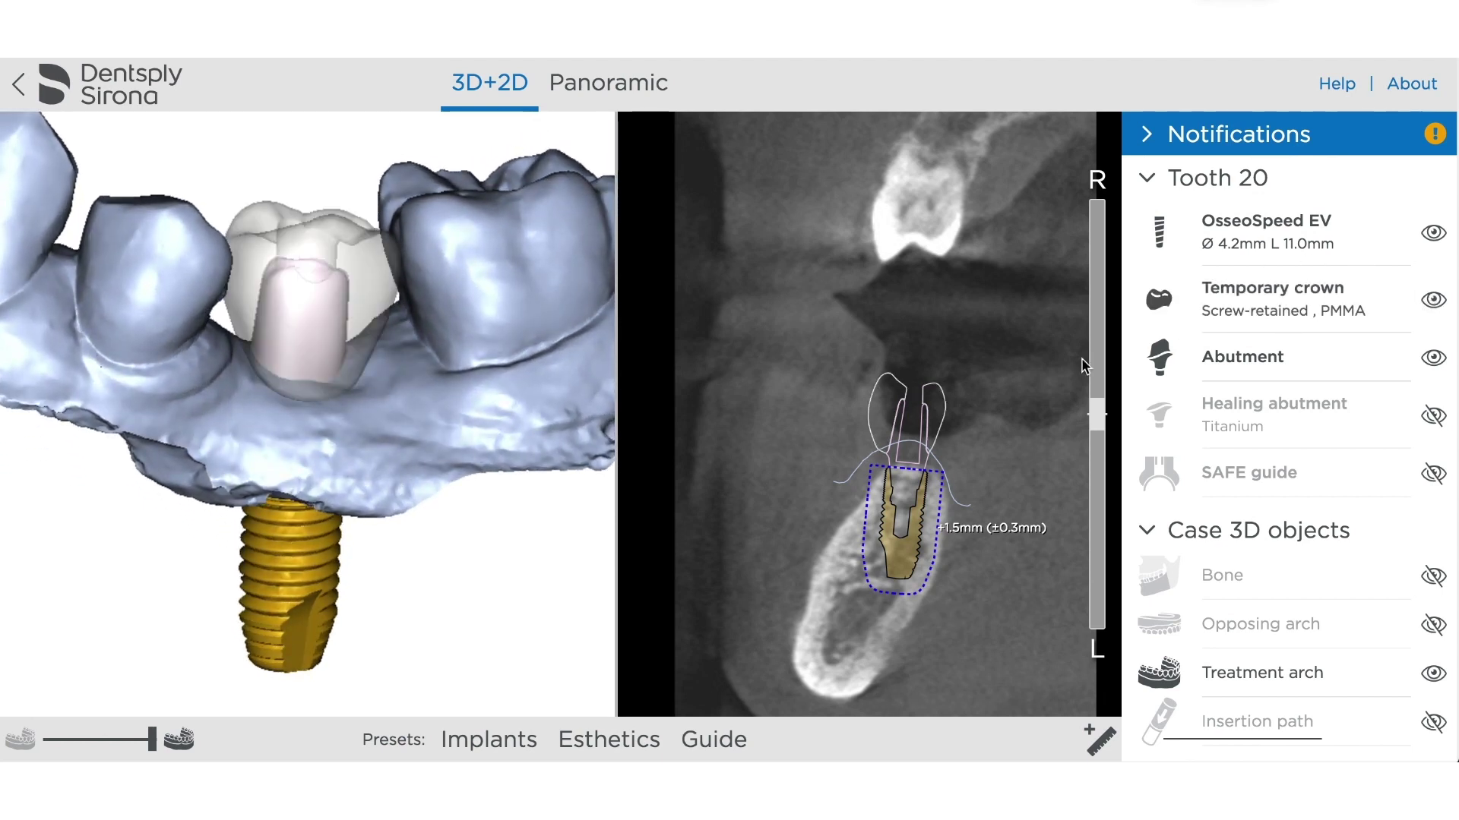
pyautogui.moveTo(340, 418)
pyautogui.mouseDown()
pyautogui.moveTo(245, 467)
pyautogui.moveTo(269, 498)
pyautogui.moveTo(320, 498)
pyautogui.moveTo(321, 396)
pyautogui.mouseUp()
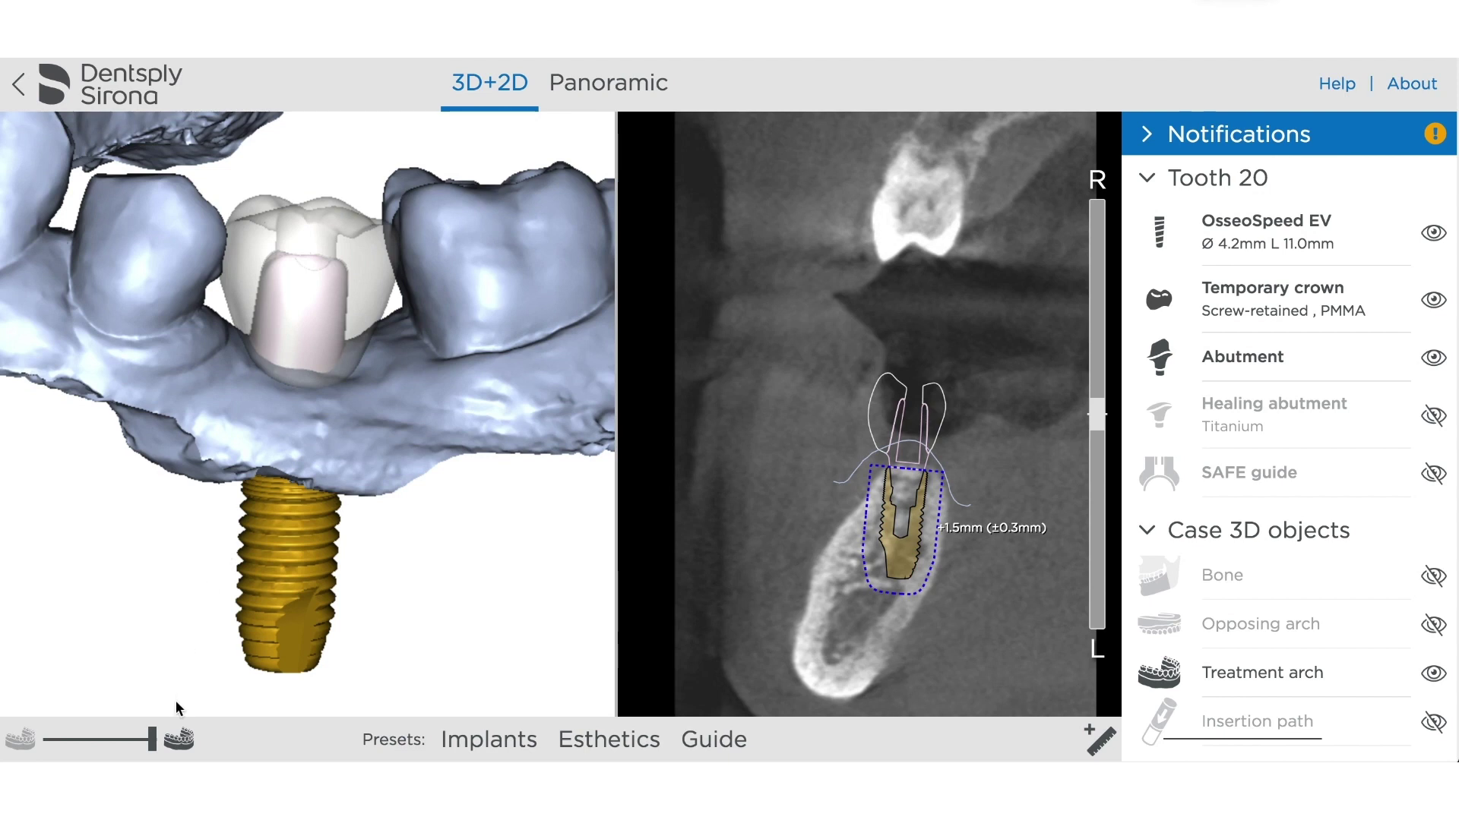
pyautogui.moveTo(152, 739); pyautogui.dragTo(2, 741)
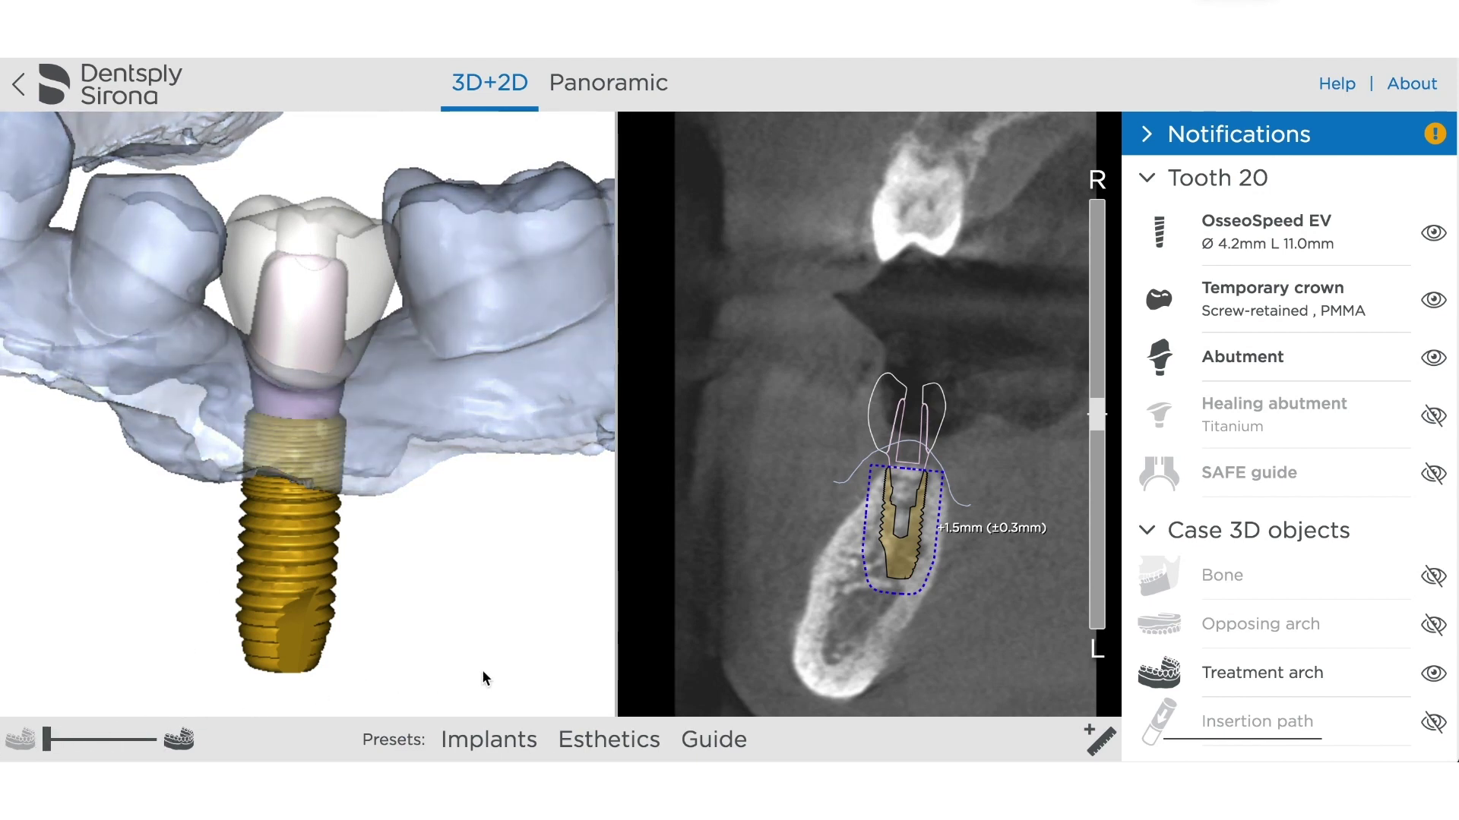
pyautogui.click(526, 741)
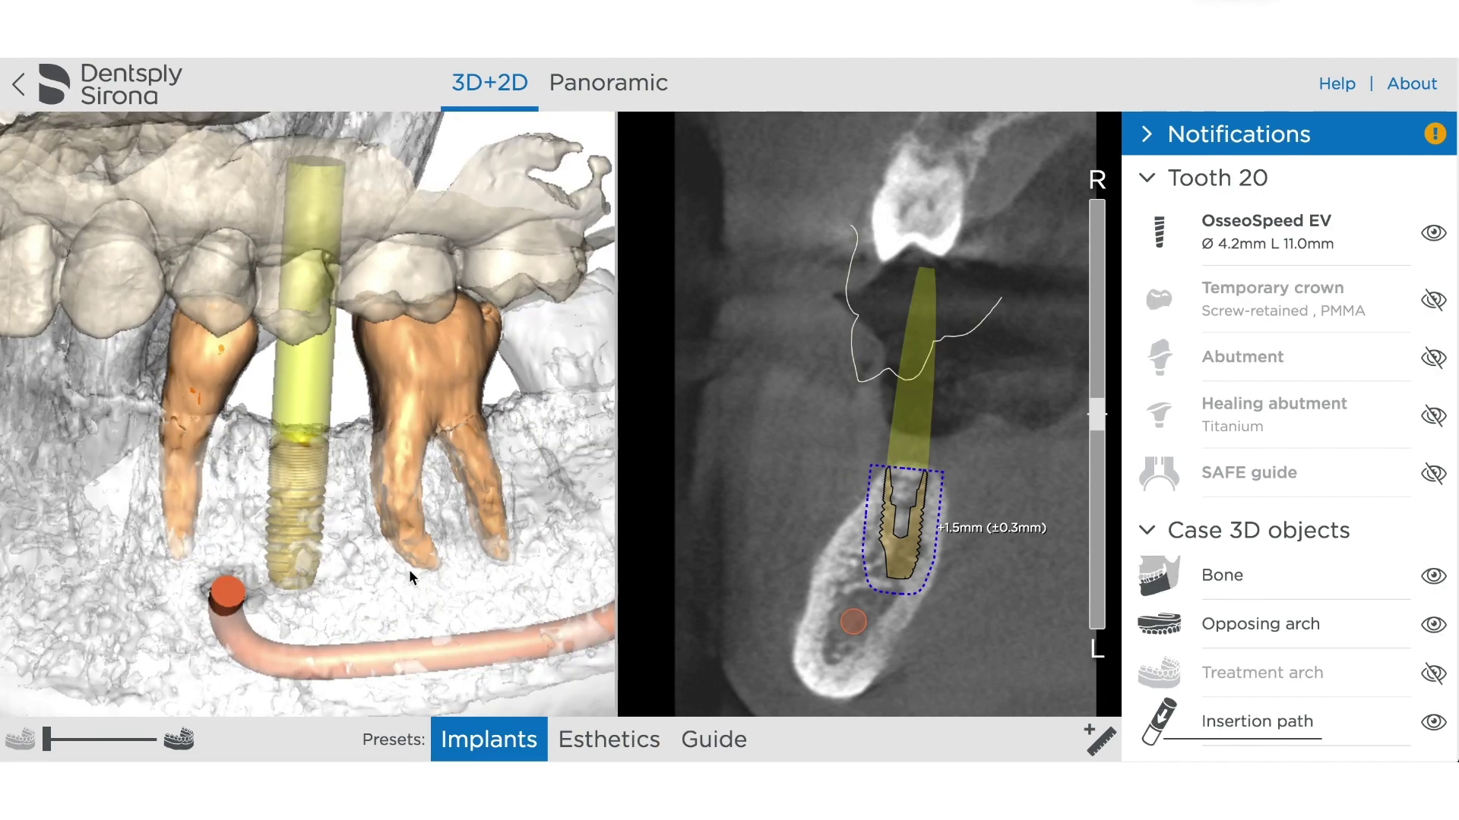
# Hide the opposing arch and insertion path to view the implant against bone and roots.
pyautogui.moveTo(401, 540)
pyautogui.mouseDown()
pyautogui.moveTo(421, 428)
pyautogui.moveTo(477, 435)
pyautogui.moveTo(386, 522)
pyautogui.mouseUp()
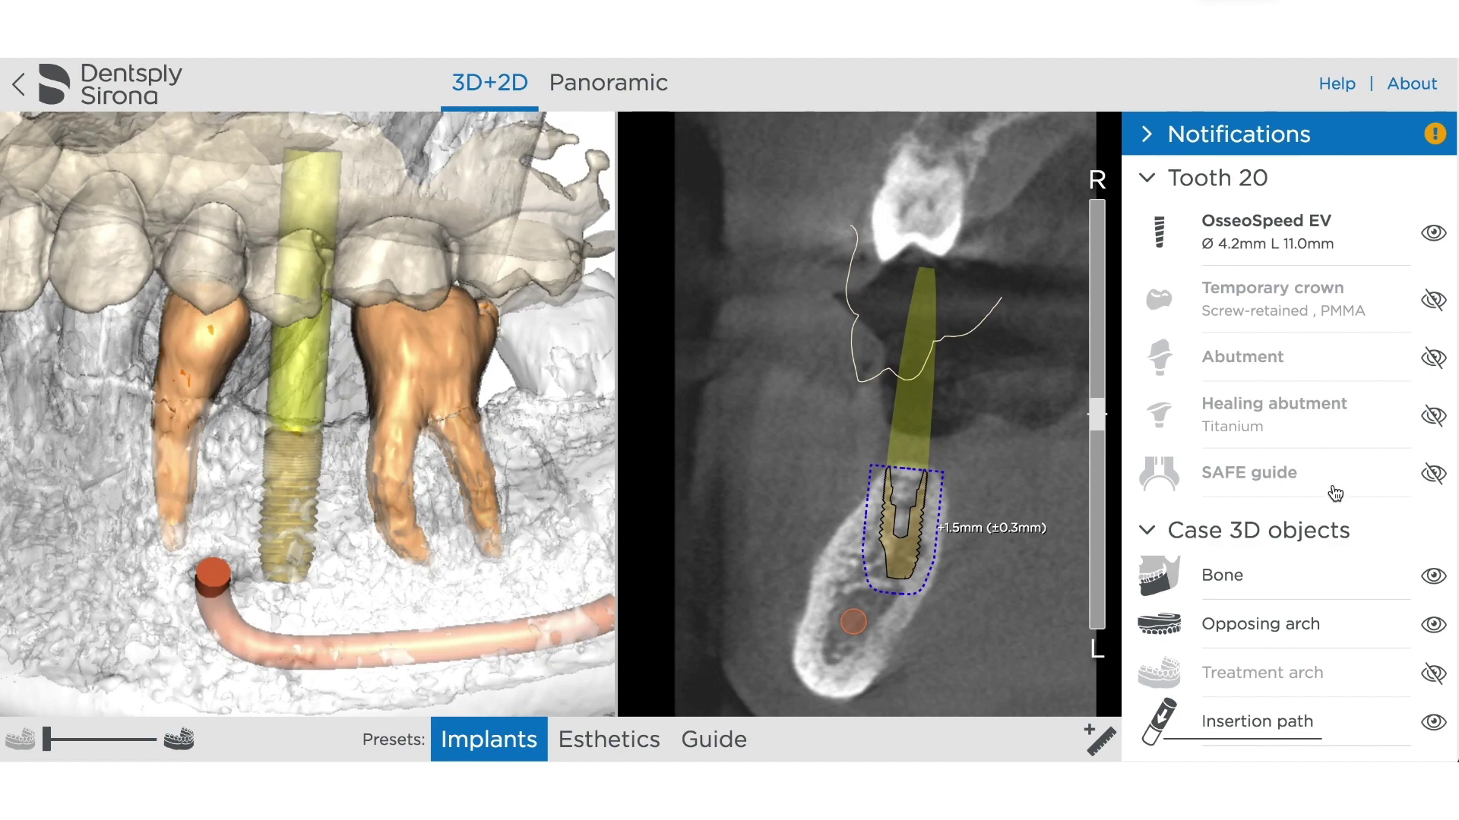
pyautogui.click(1435, 624)
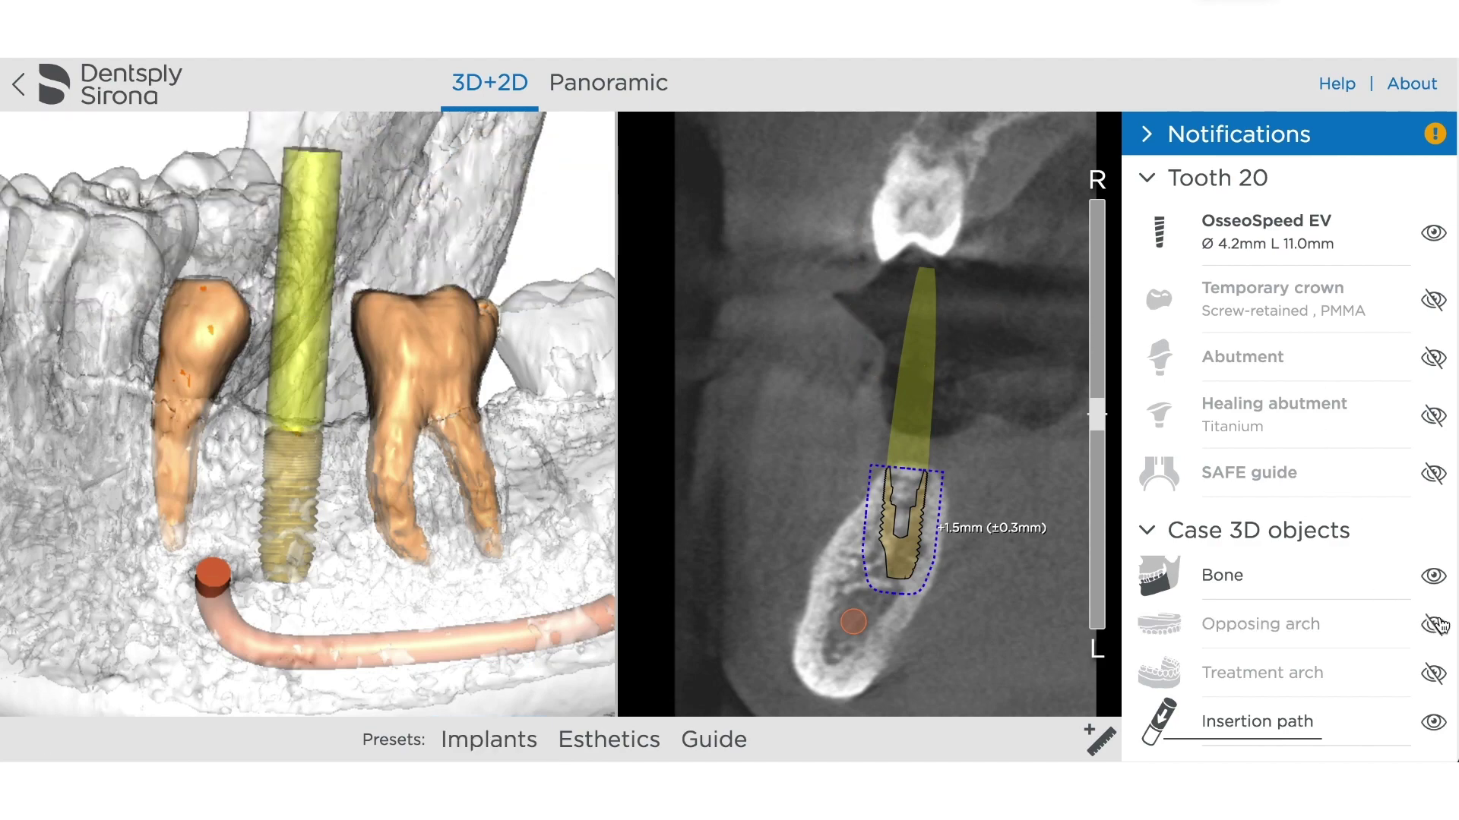
pyautogui.moveTo(363, 465); pyautogui.dragTo(384, 495)
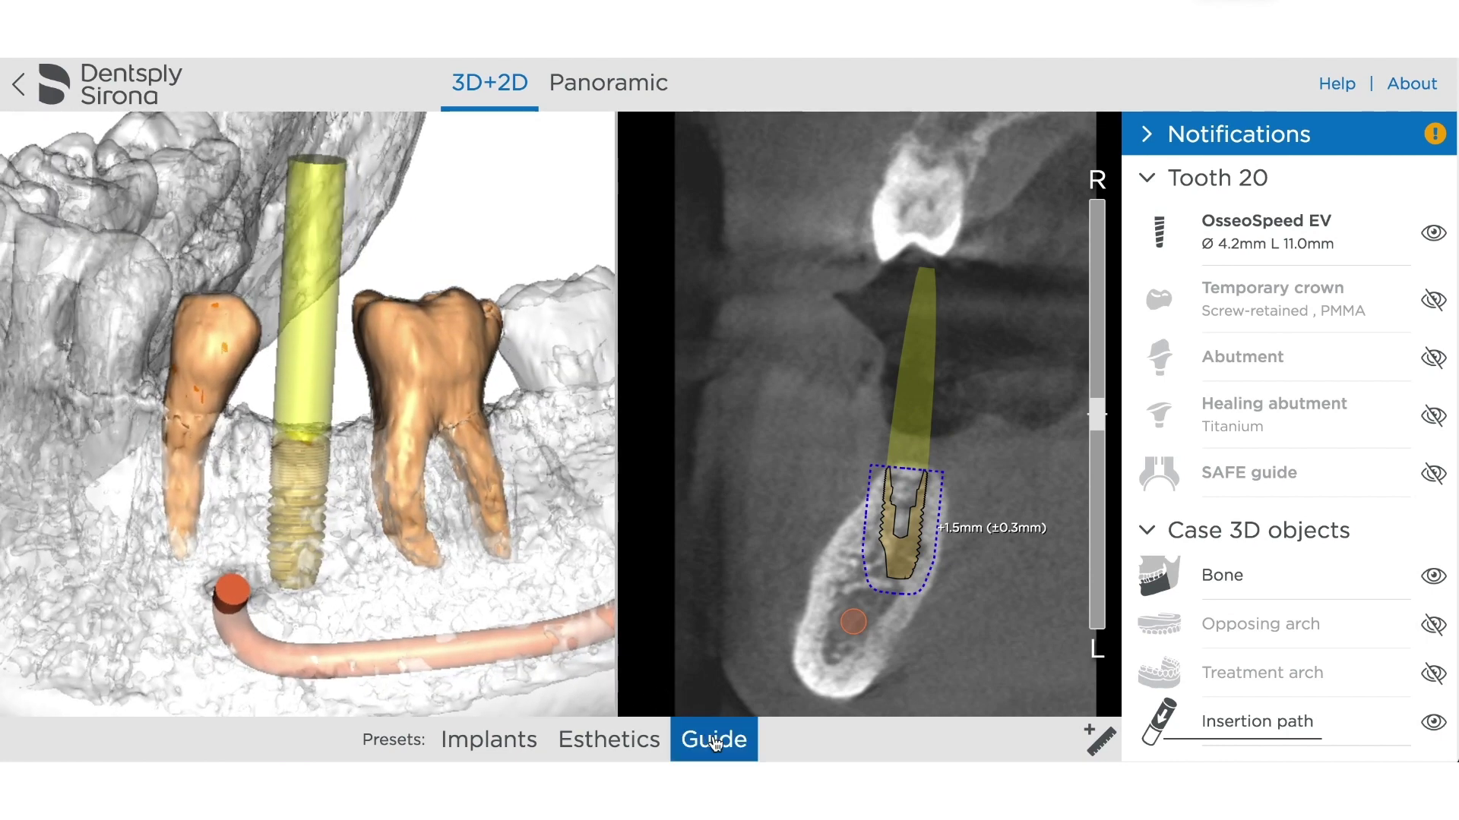
pyautogui.click(1433, 722)
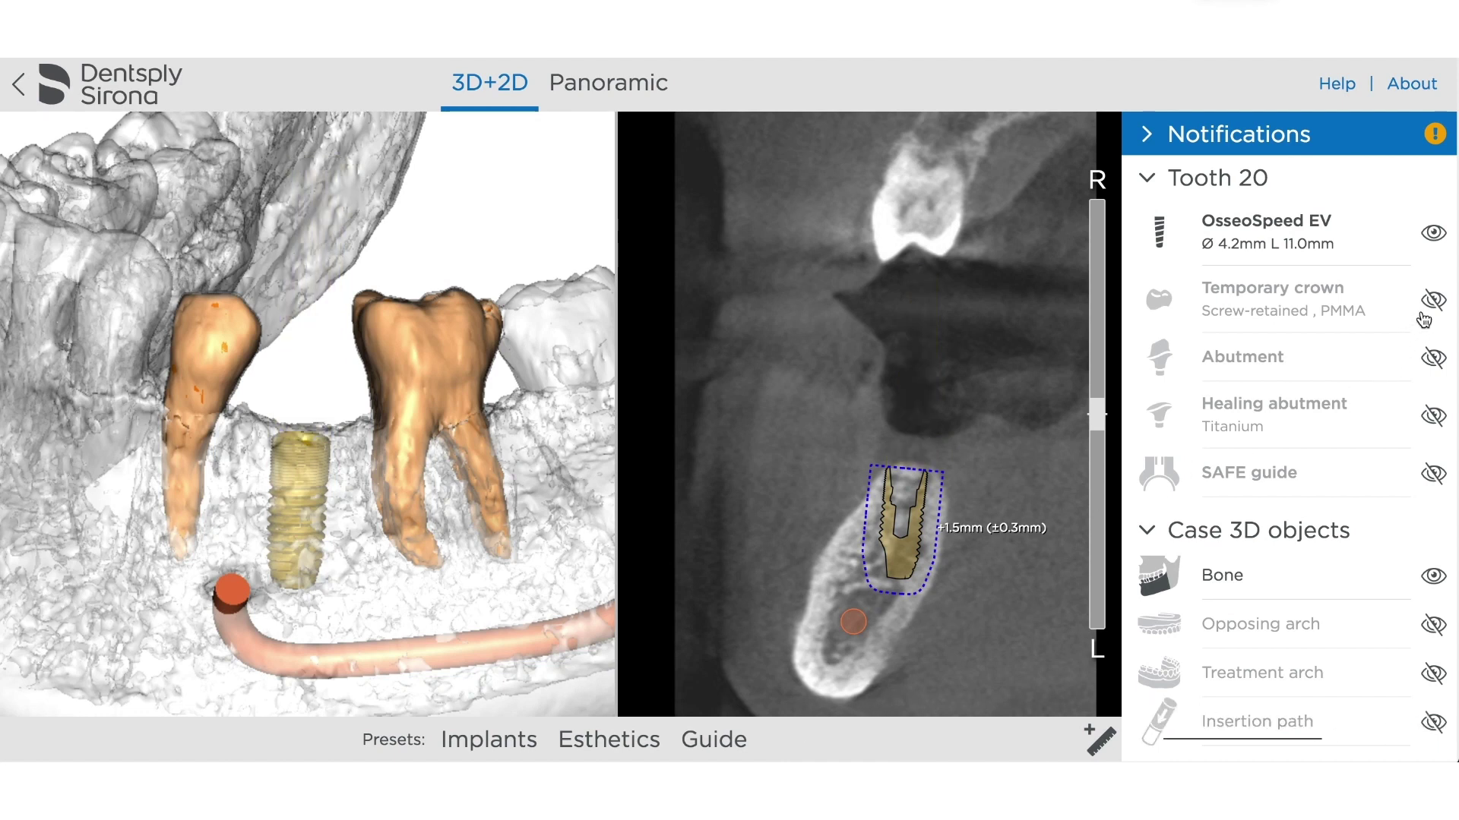
# Toggle the healing abutment, abutment and temporary crown, then apply the Guide preset.
pyautogui.click(1432, 416)
pyautogui.click(1433, 416)
pyautogui.click(1431, 362)
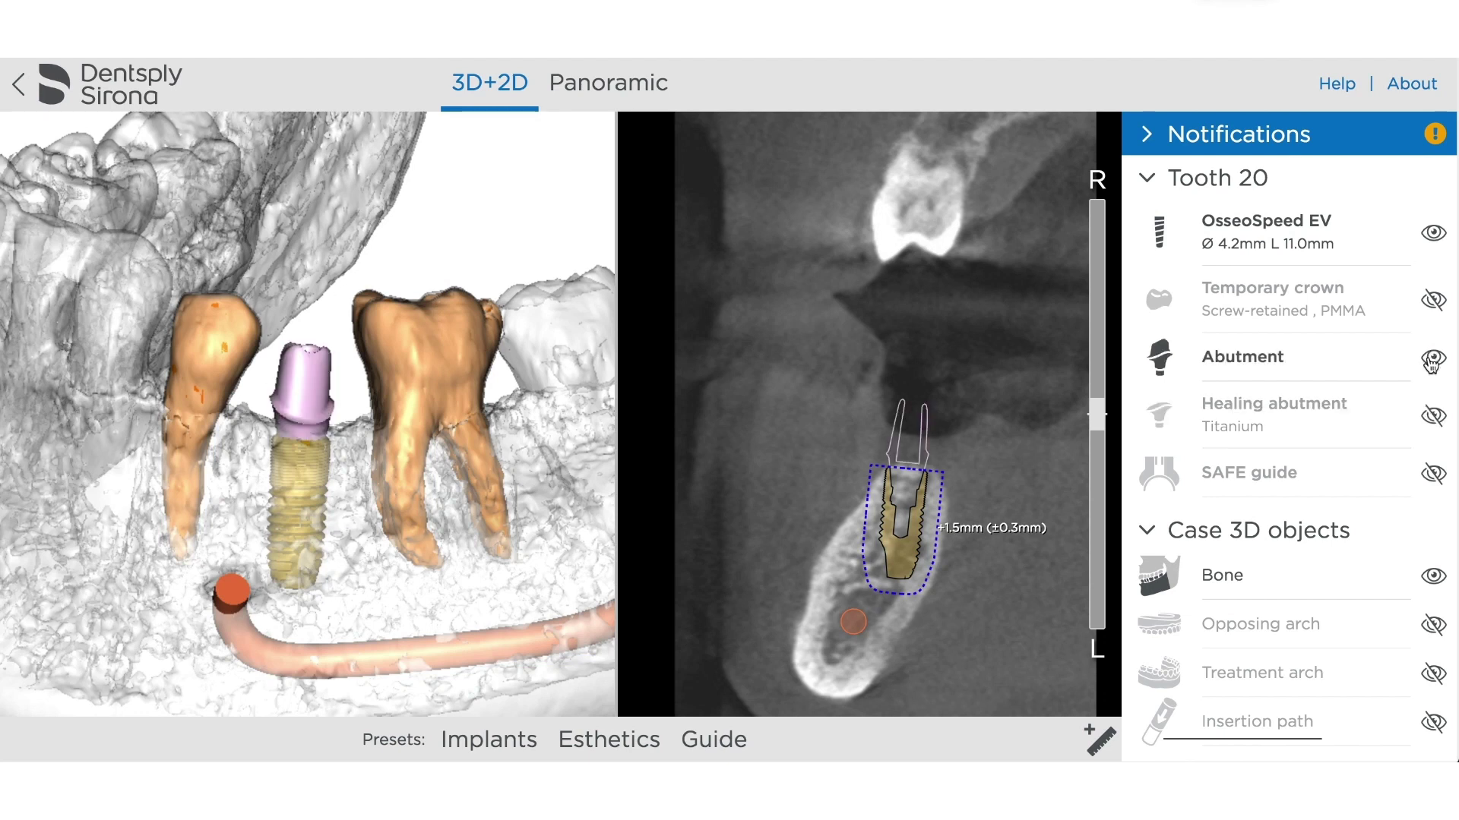
pyautogui.click(1433, 303)
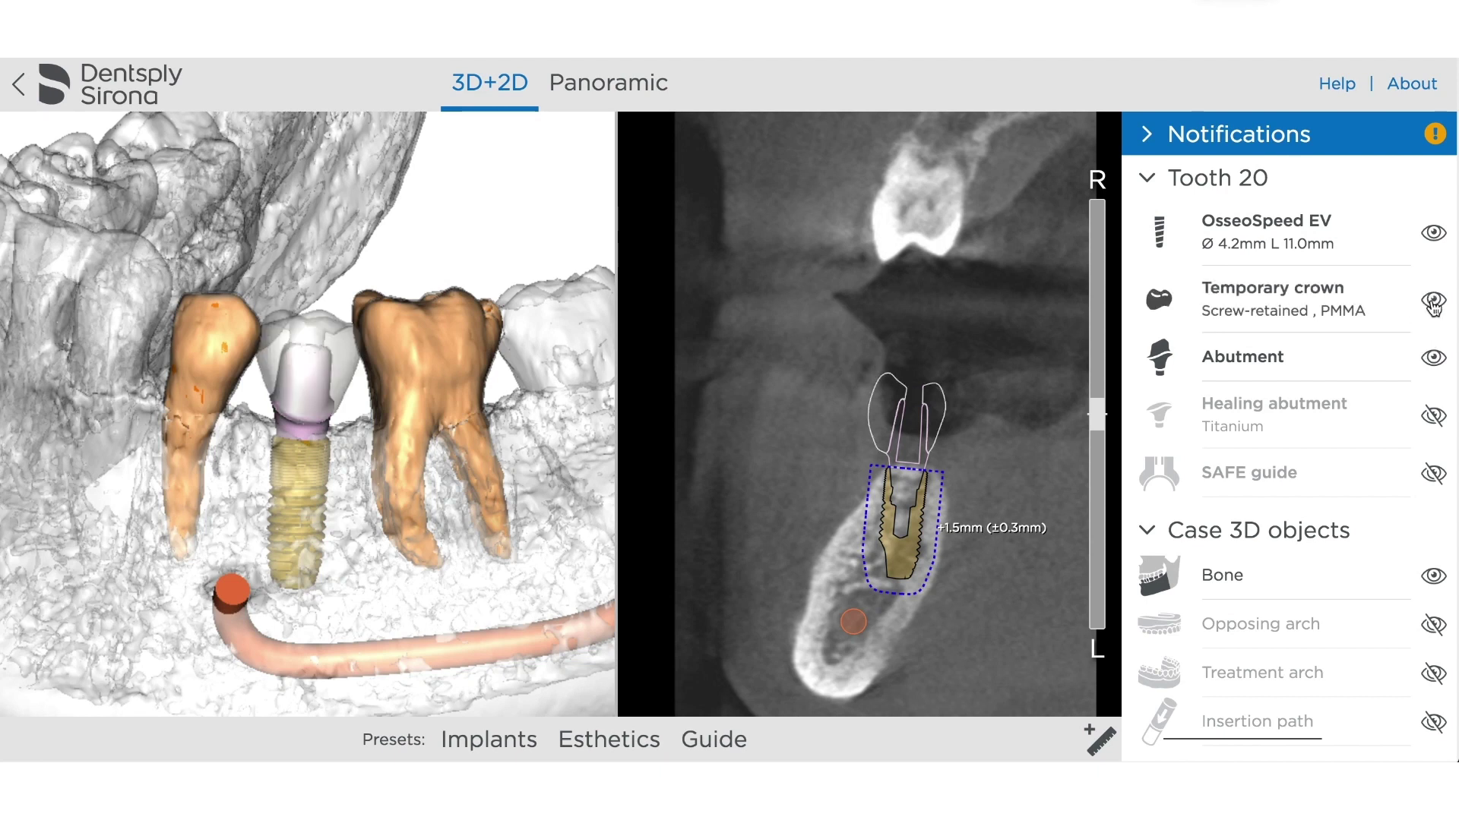
pyautogui.click(1433, 304)
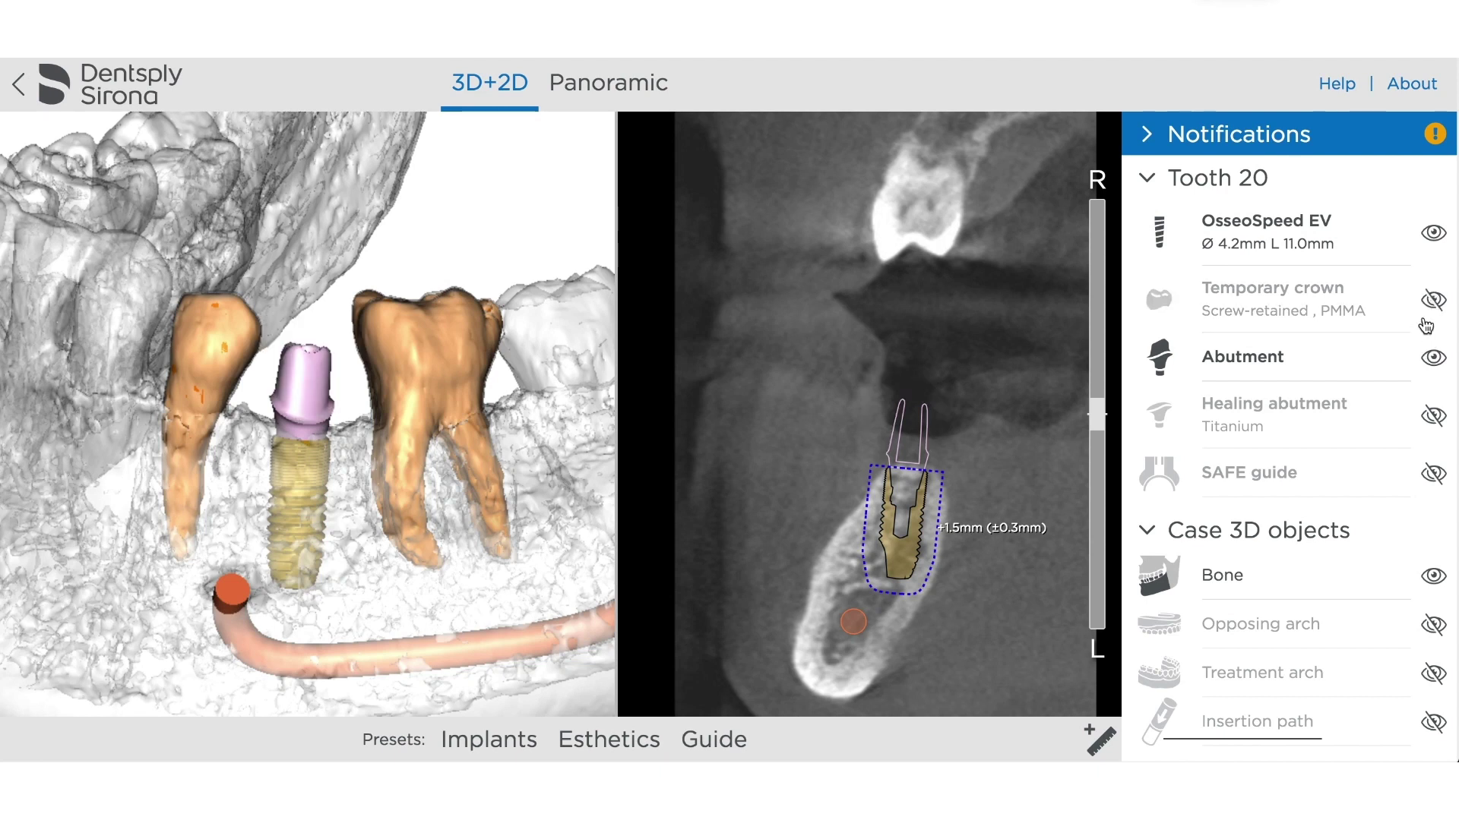
pyautogui.click(1433, 359)
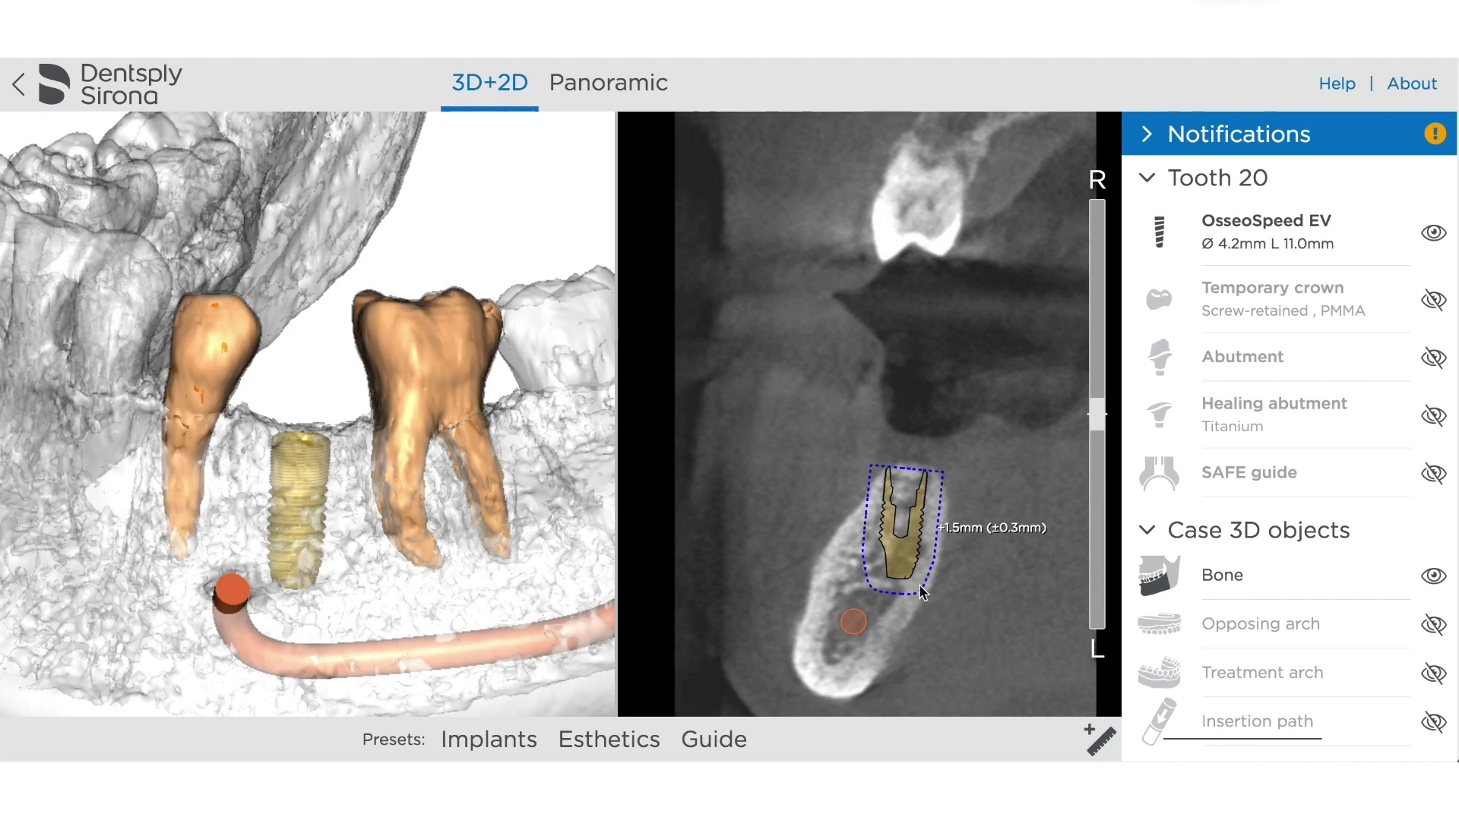
pyautogui.click(700, 753)
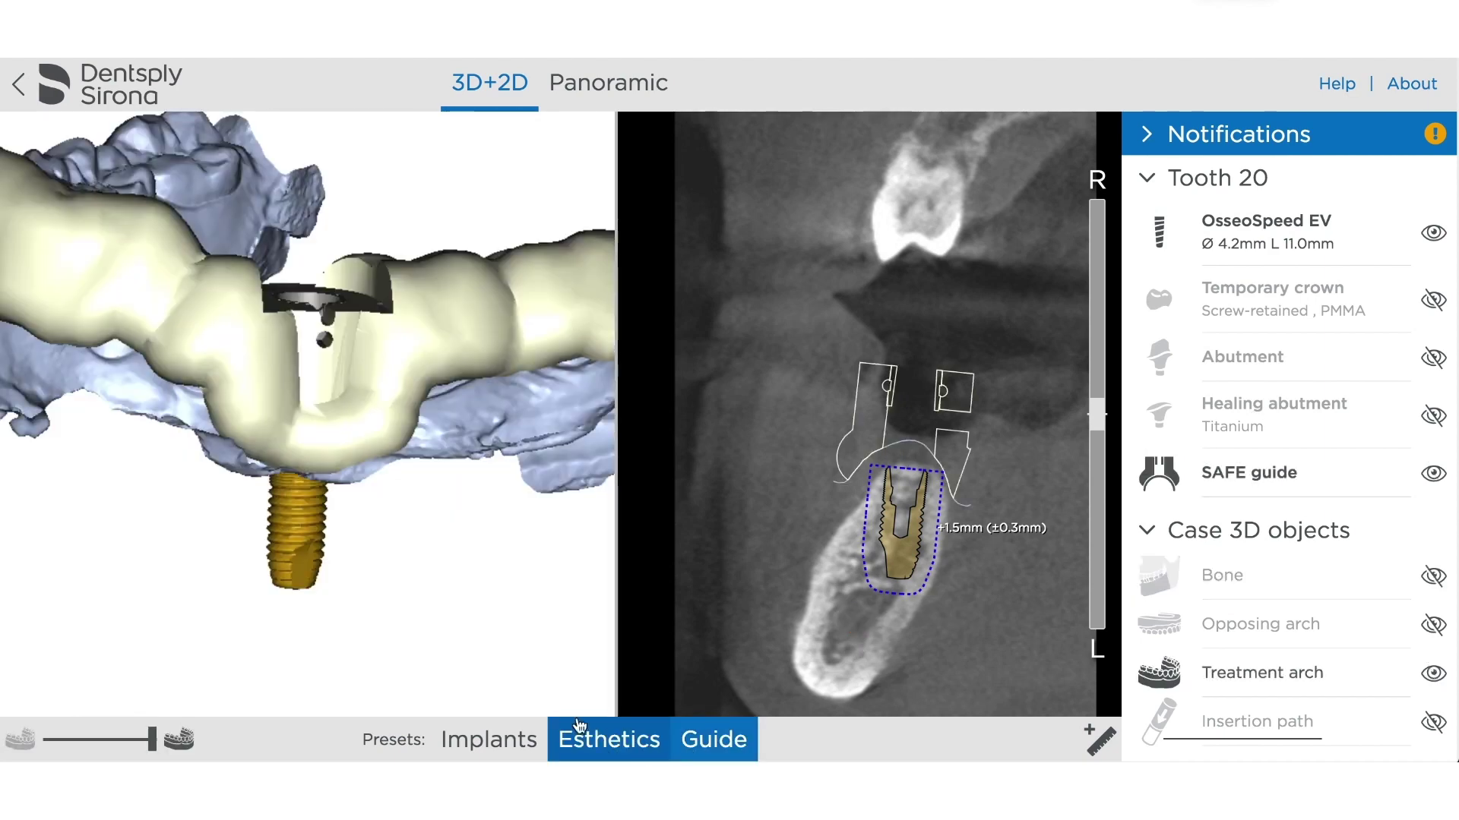
# Look down on the SAFE guide over the arch, then reapply the Esthetics preset.
pyautogui.moveTo(395, 517); pyautogui.dragTo(341, 562)
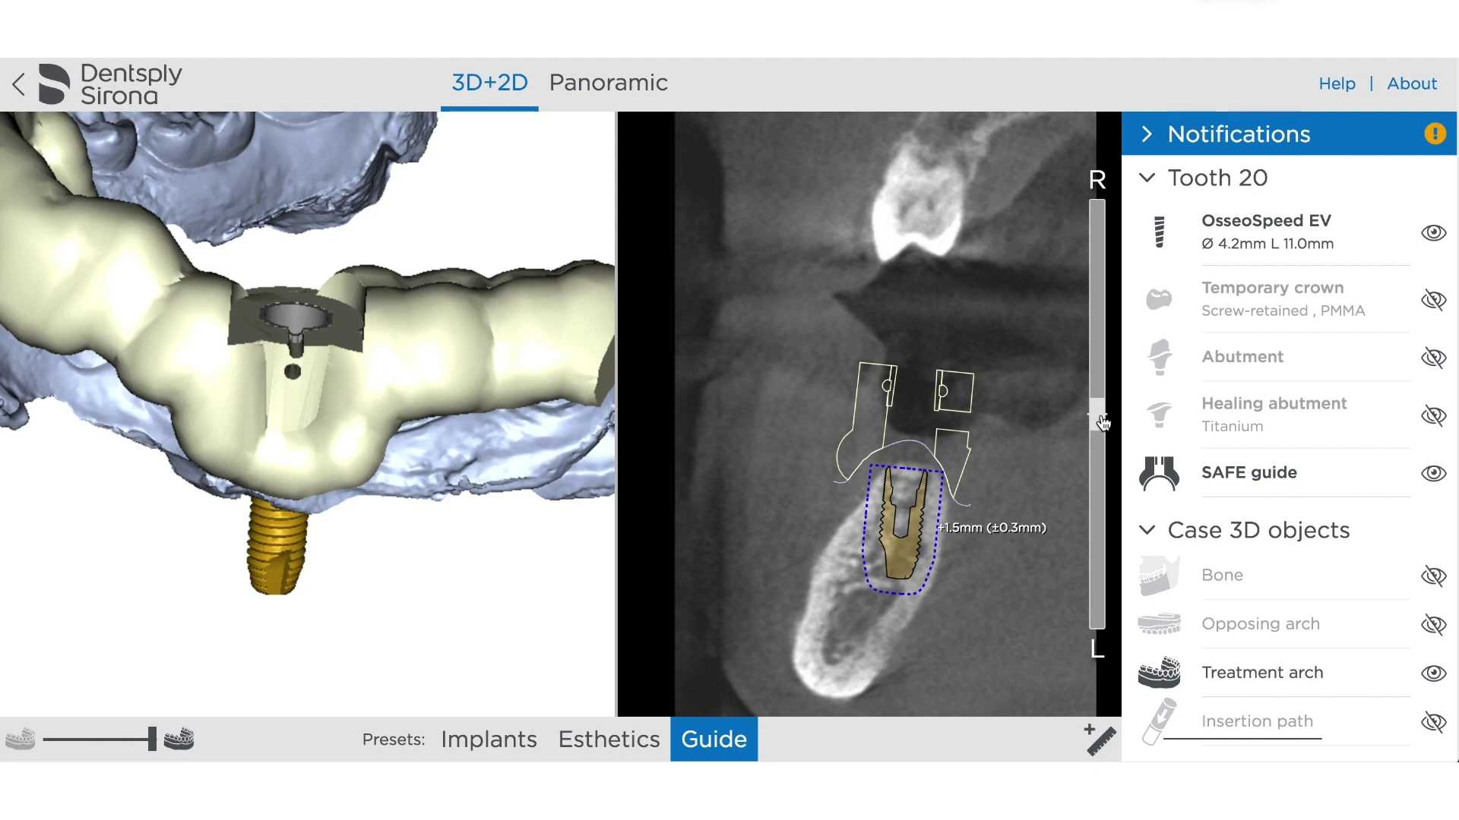
pyautogui.click(581, 749)
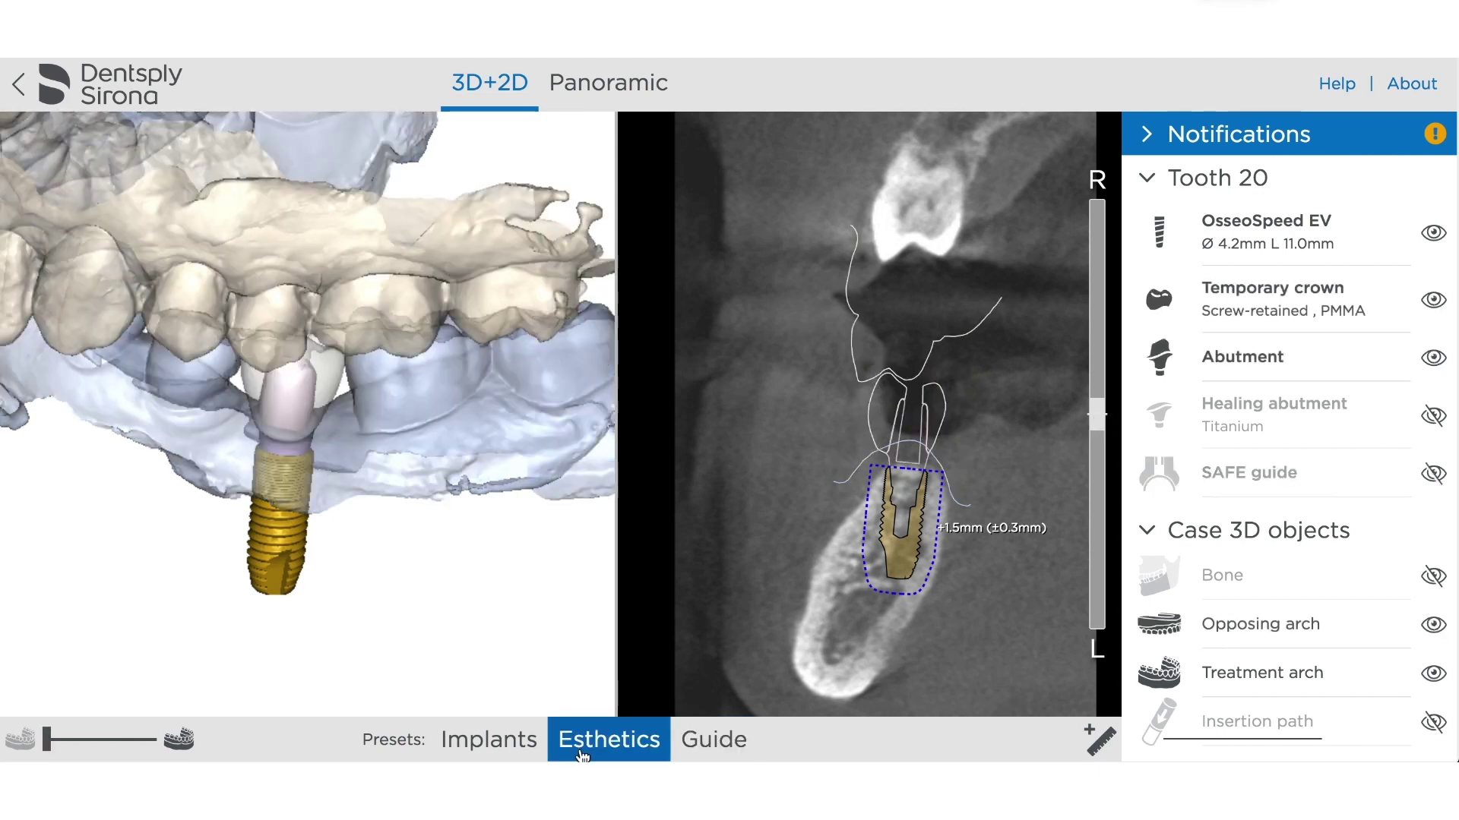
# Move the CT cross-section to the +1.5 mm slice and start a distance measurement.
pyautogui.moveTo(1098, 422)
pyautogui.mouseDown()
pyautogui.moveTo(1095, 519)
pyautogui.moveTo(1098, 356)
pyautogui.moveTo(1101, 416)
pyautogui.mouseUp()
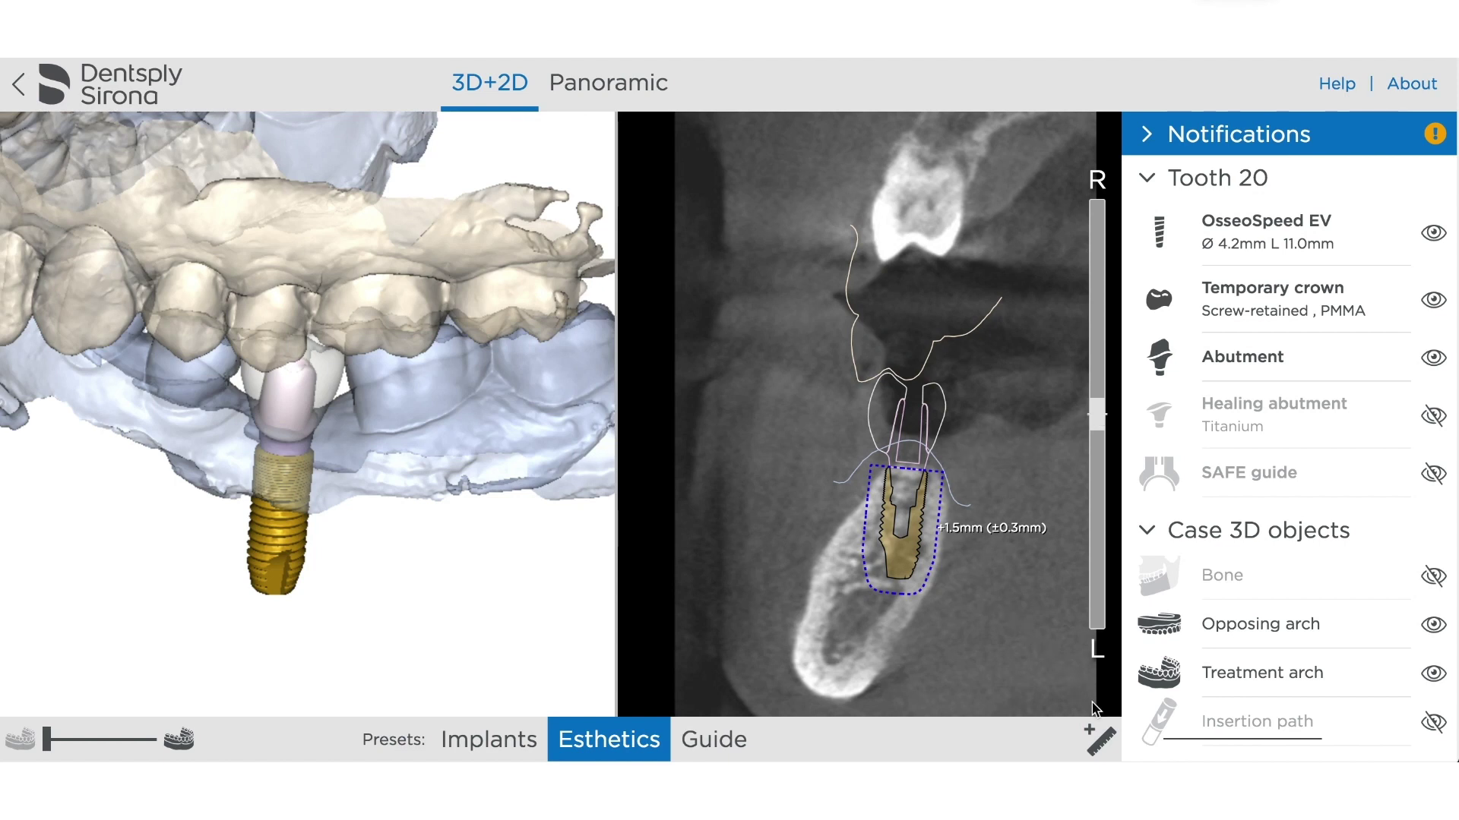
pyautogui.click(1106, 752)
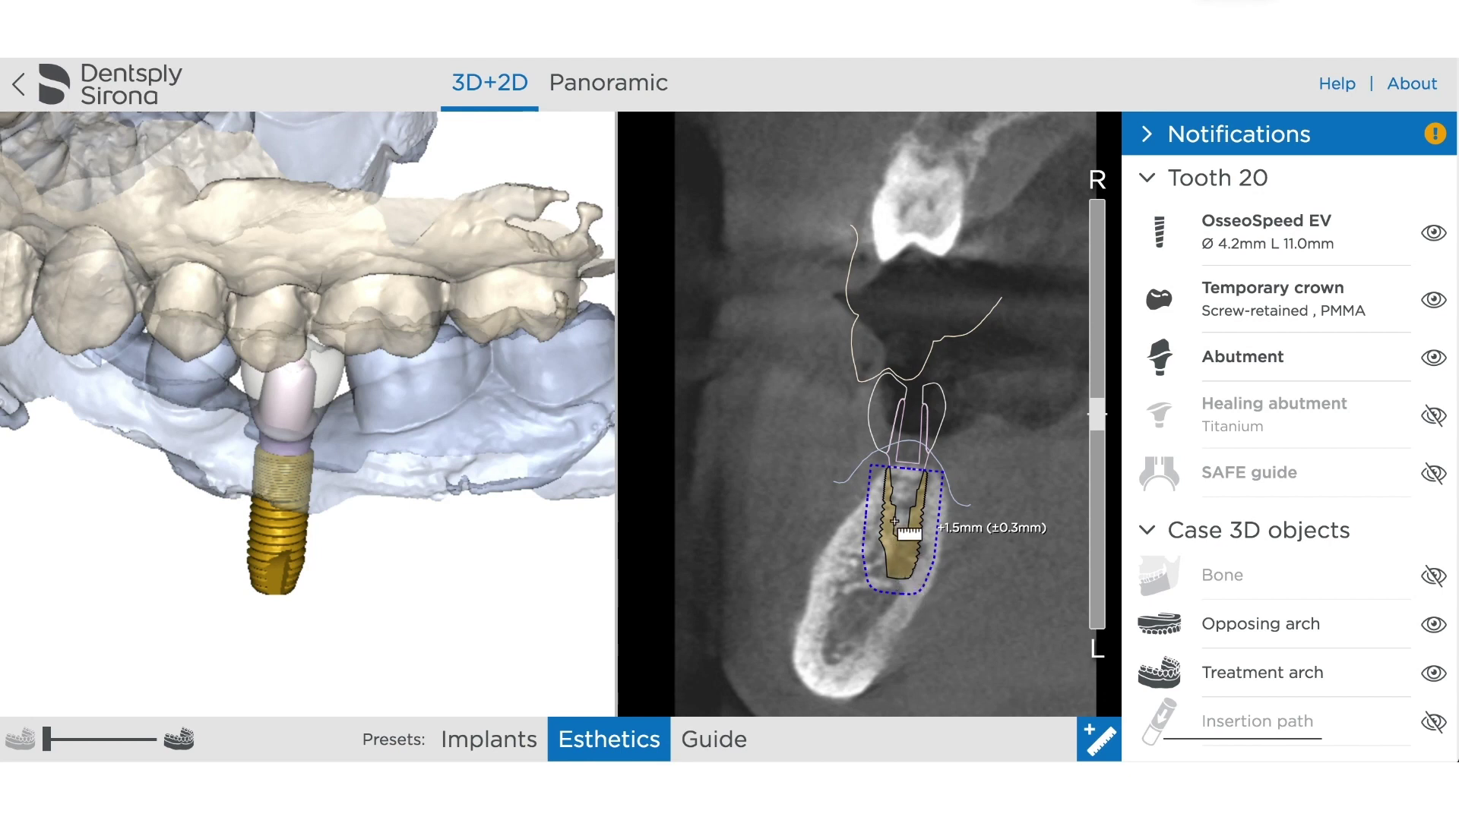
# Measure 2.32 mm upward from the implant top, then switch to the Panoramic view.
pyautogui.click(889, 475)
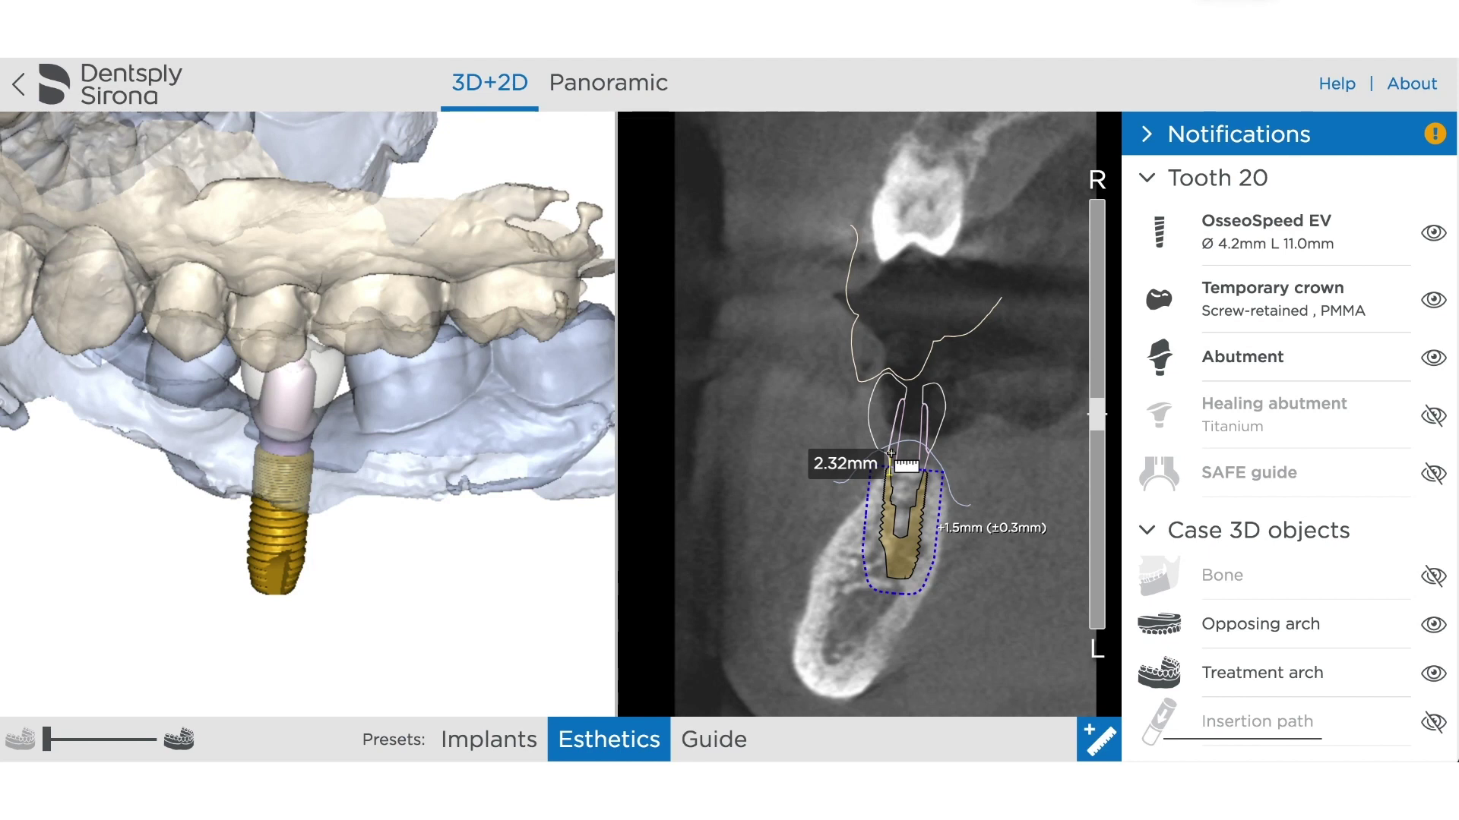
pyautogui.click(890, 453)
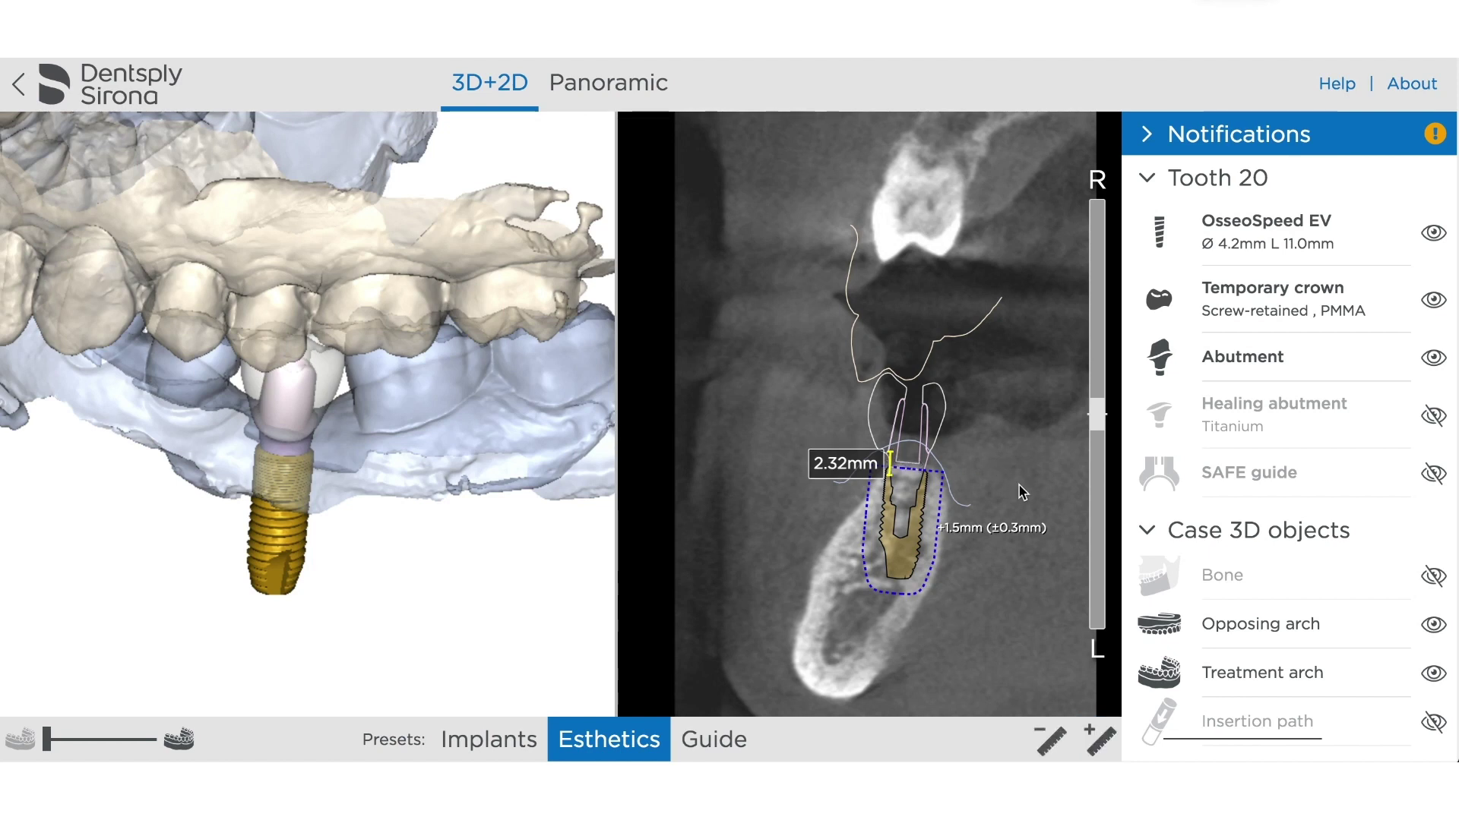
pyautogui.click(1041, 752)
pyautogui.click(598, 85)
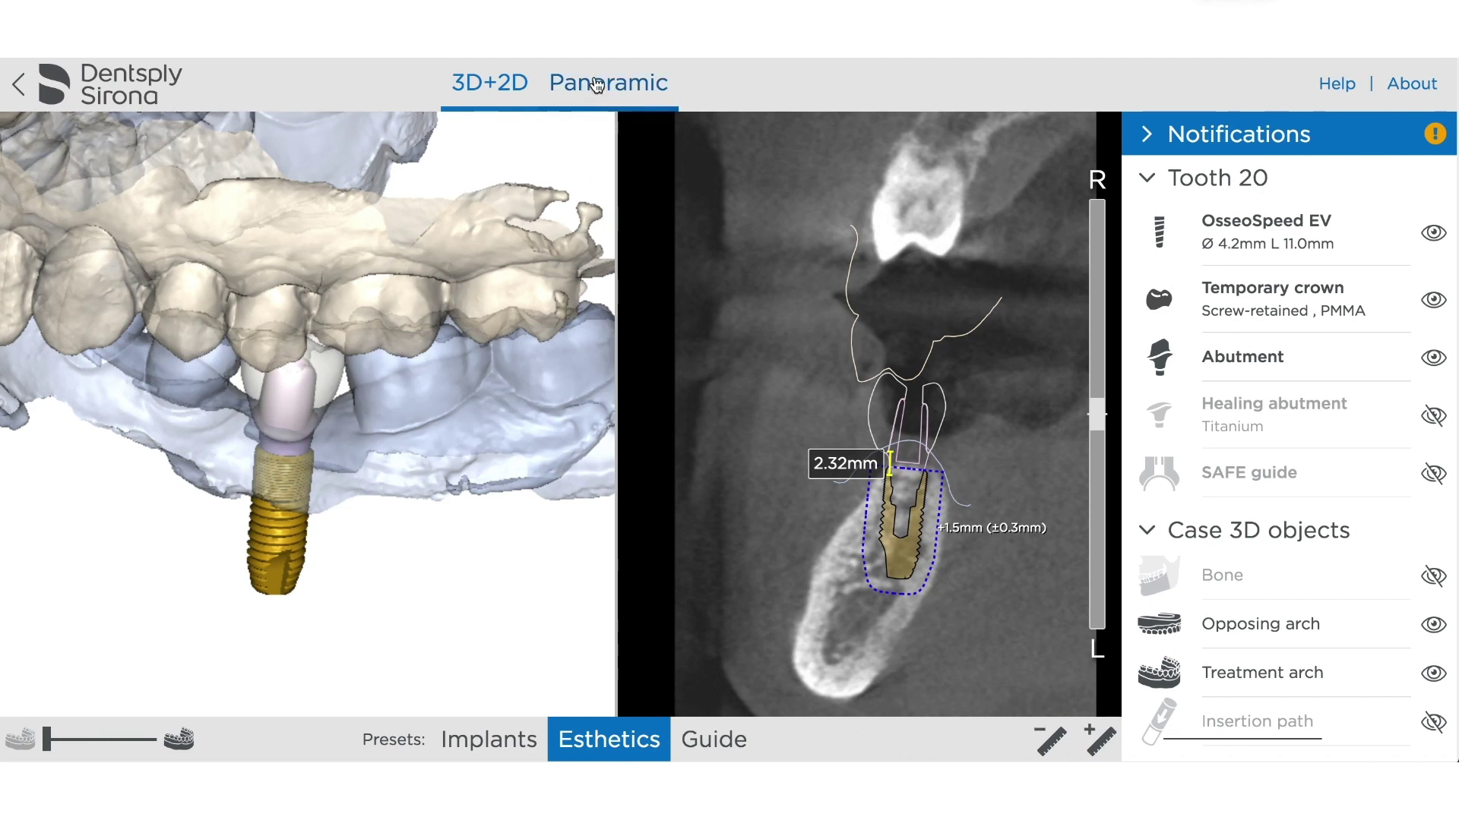